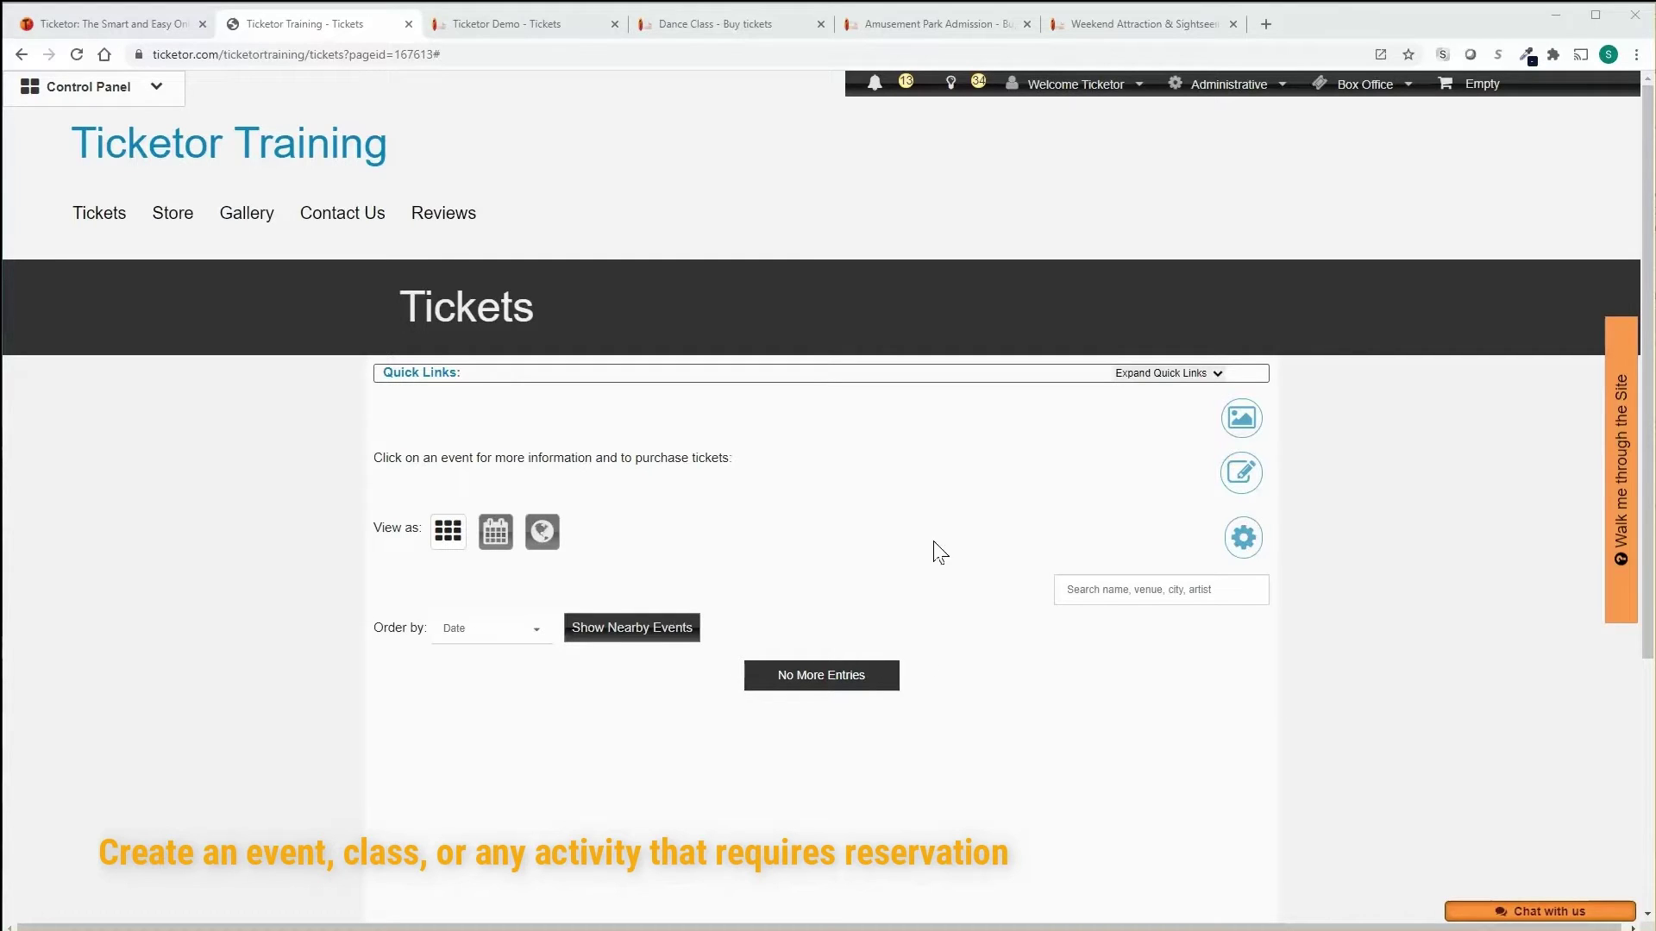
Step: From Quick Links, open the Control Panel and expand its Events & Venues section
click(876, 377)
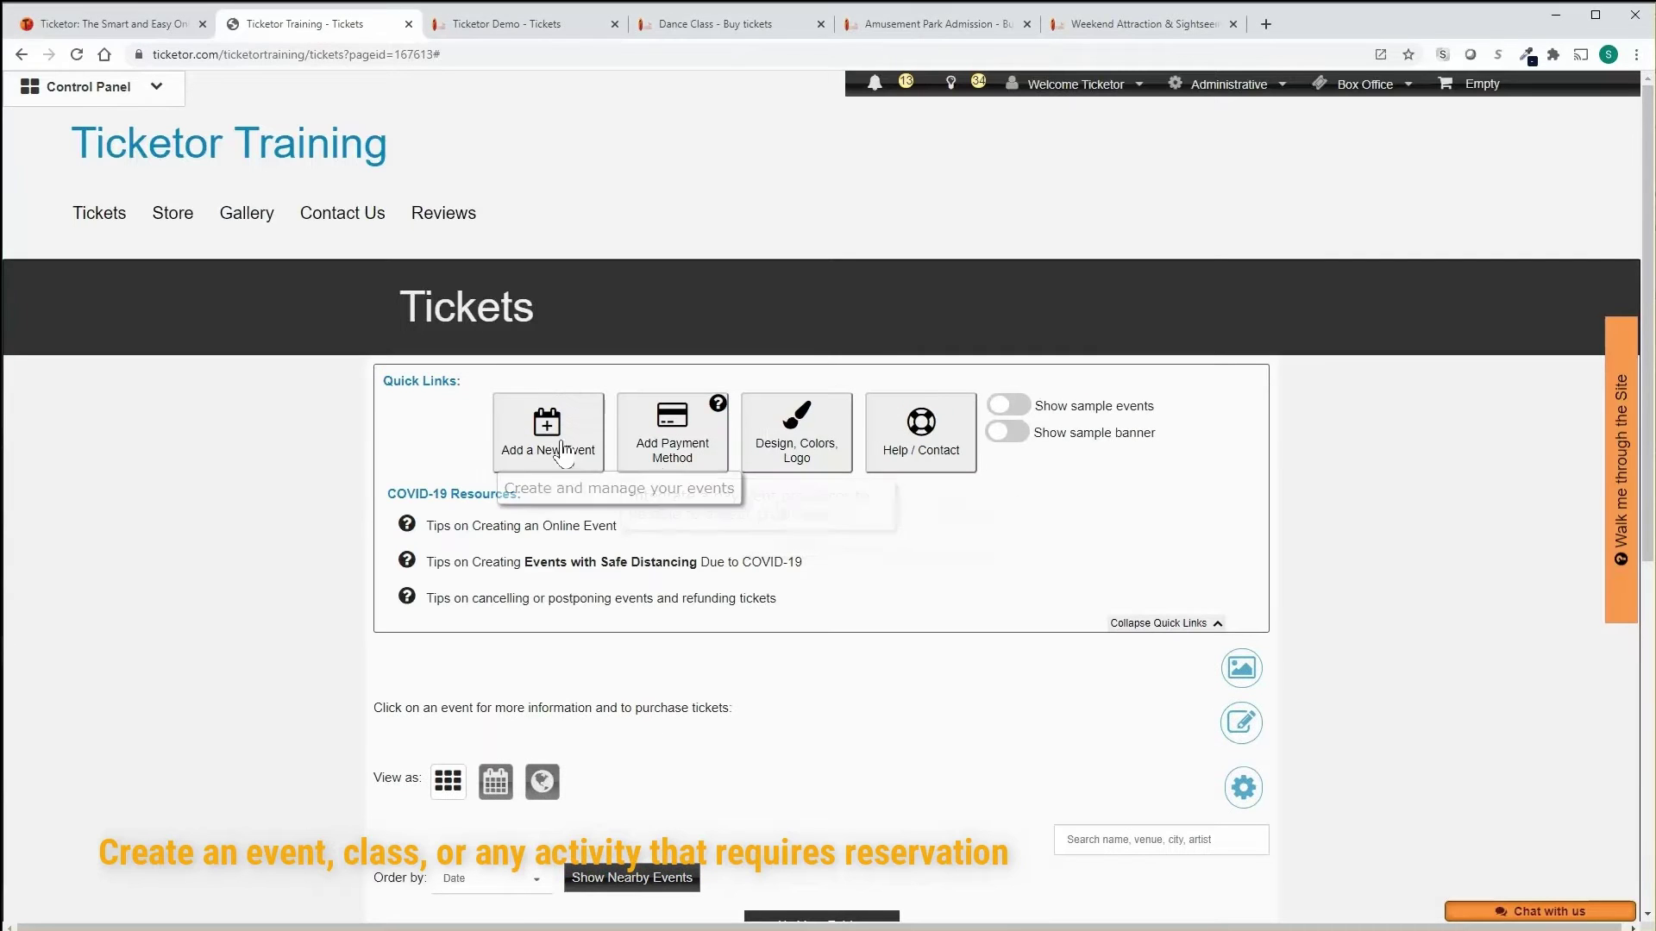
click(156, 86)
click(118, 709)
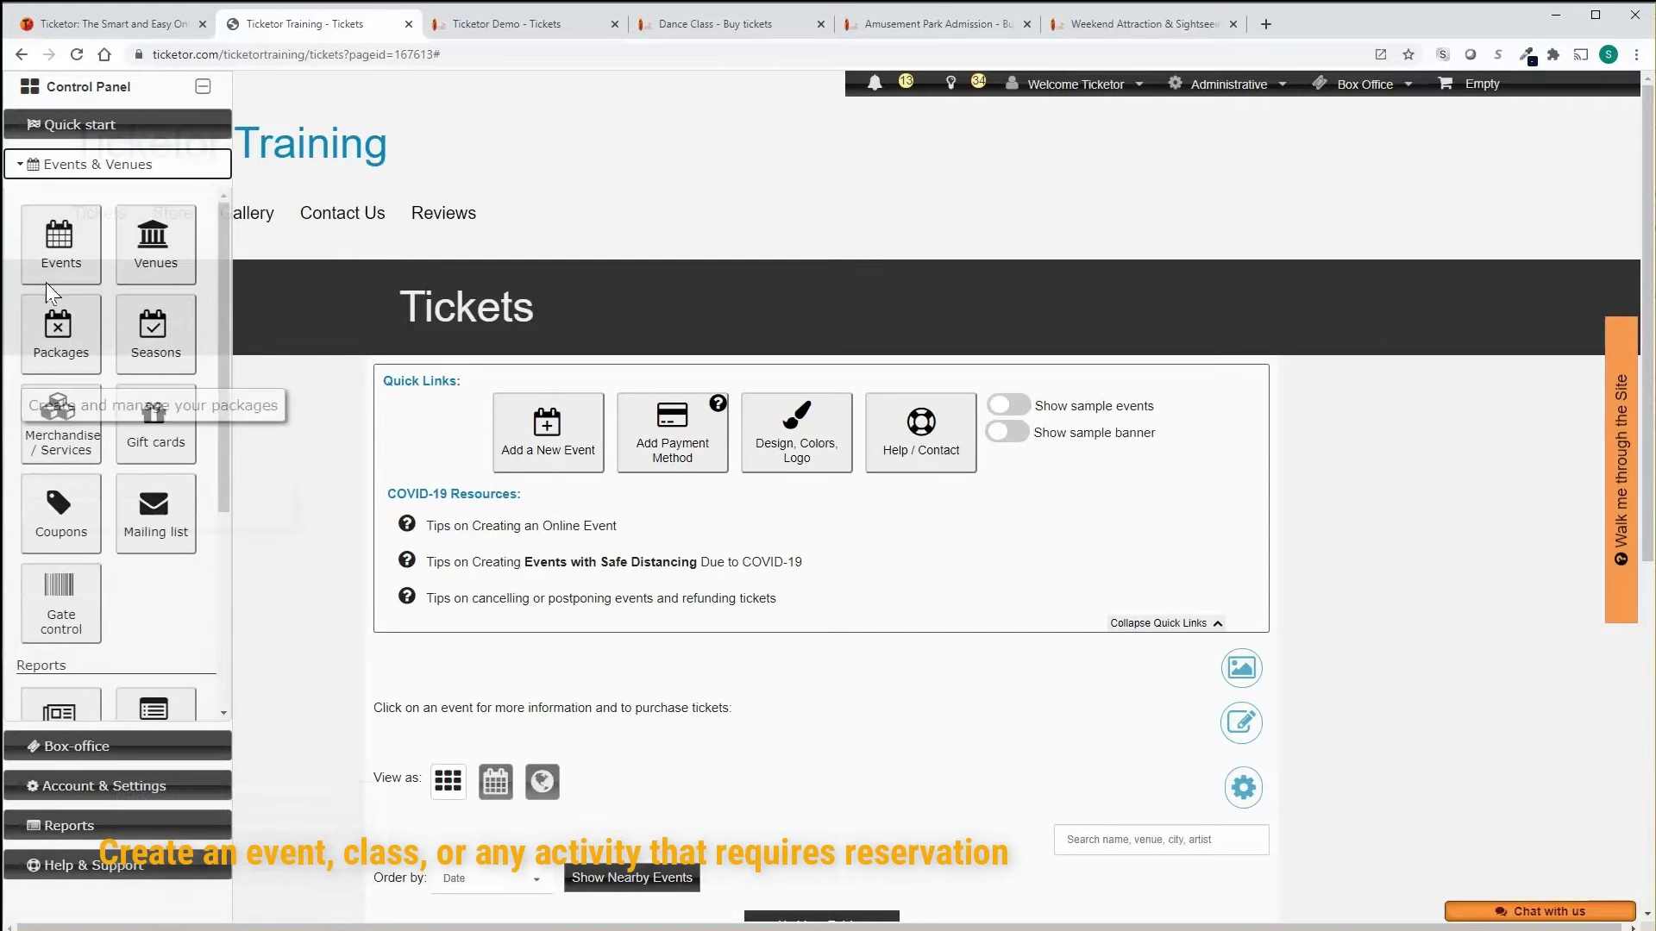
Step: Start a new event titled 'Dance Class' and move on to the event type step
click(525, 443)
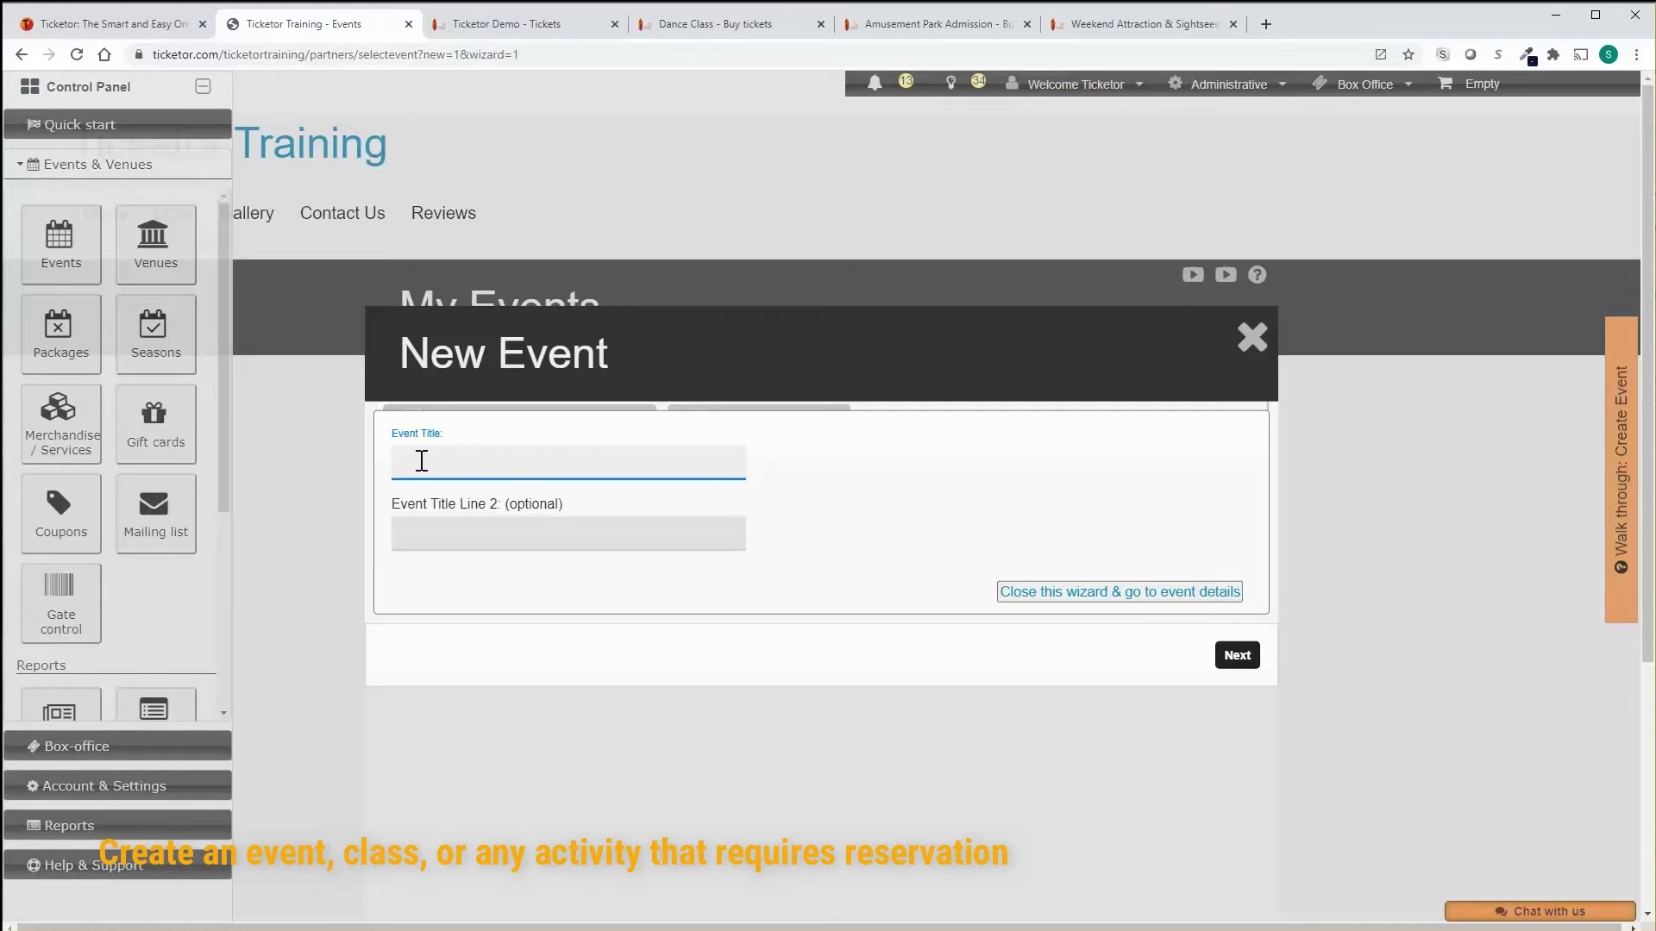
text(Dance Class)
click(1236, 656)
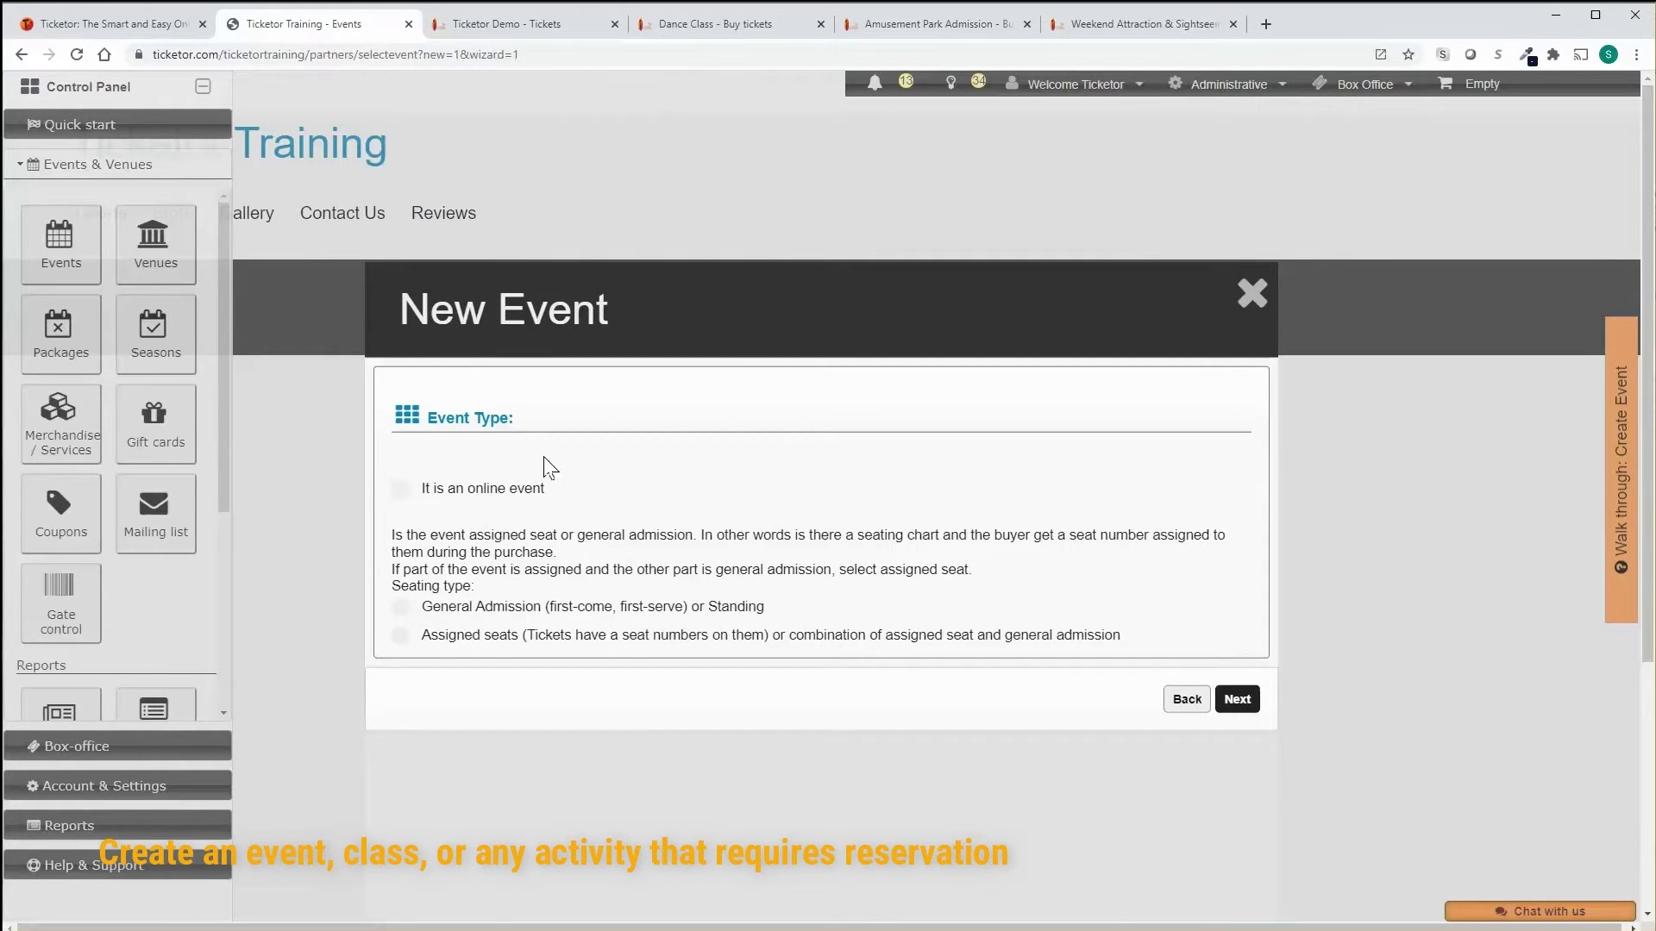
Step: Keep the event in-person, not online, with General Admission (first-come, first-serve) seating
click(400, 490)
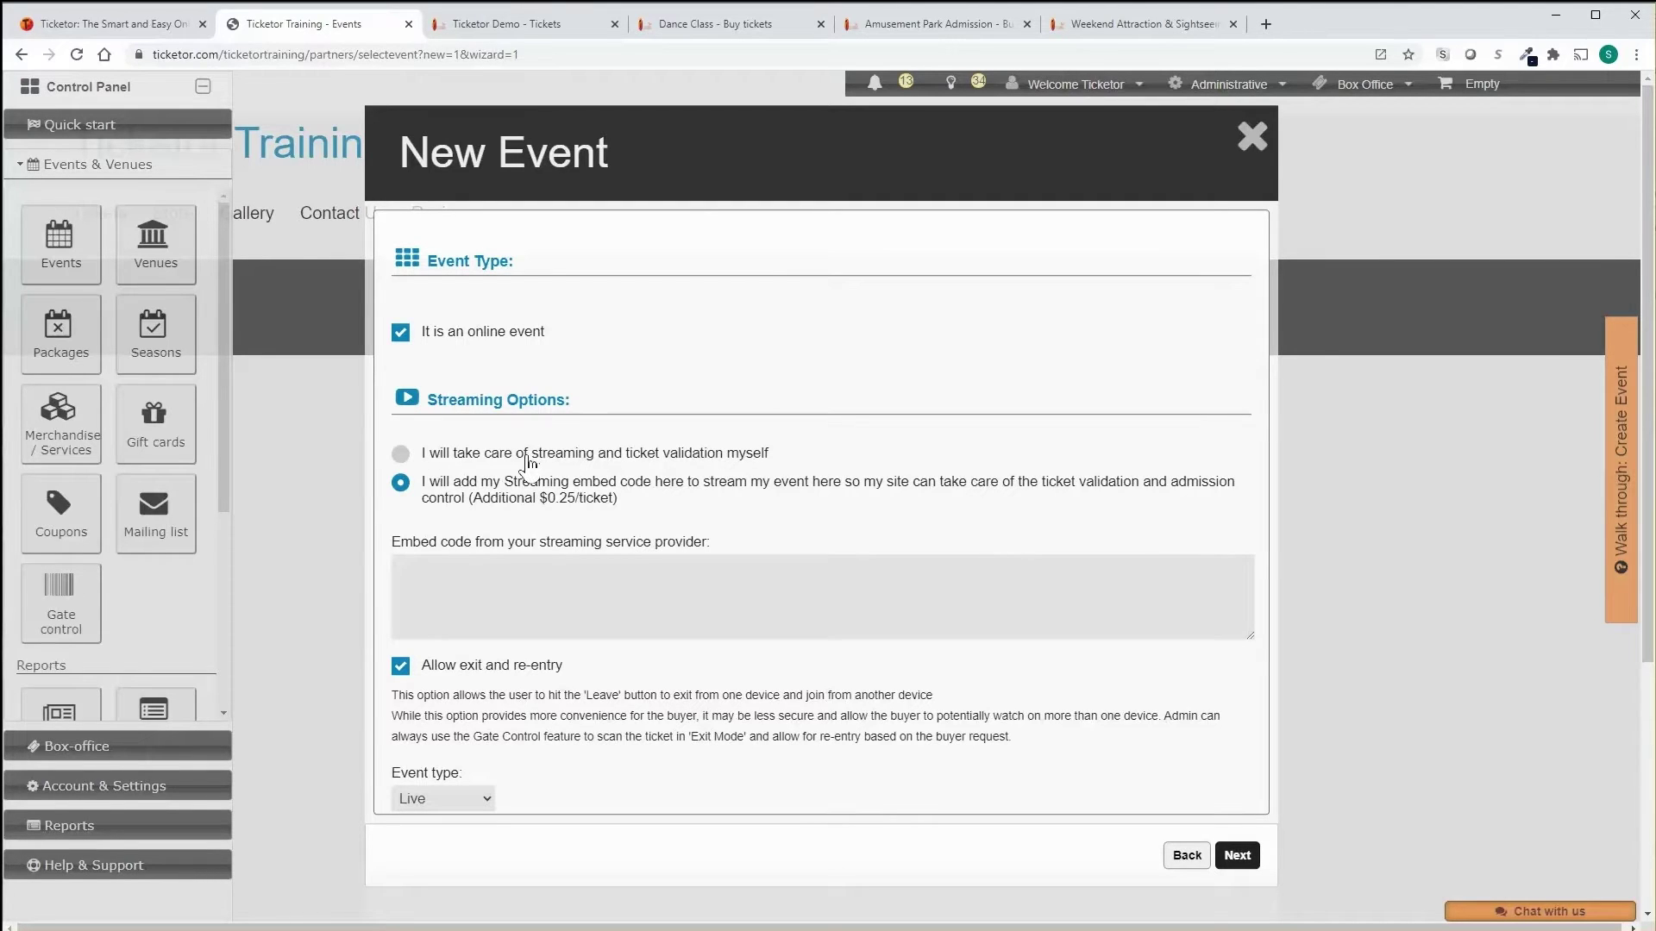
click(401, 332)
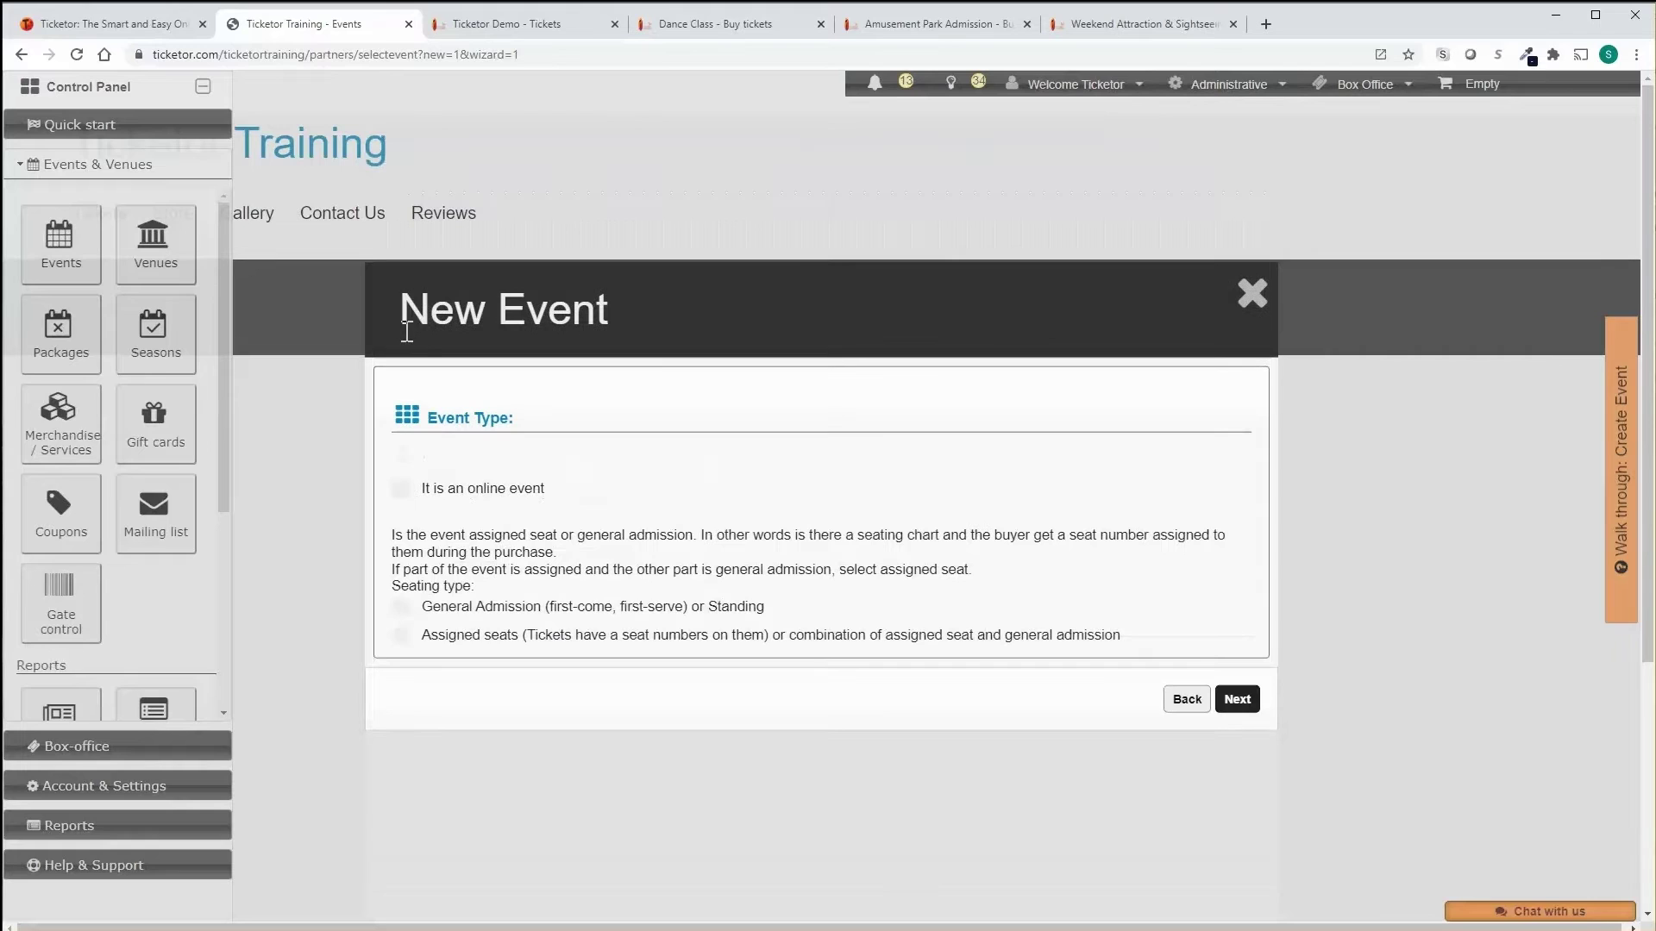
click(401, 608)
Step: Set the venue to My Dance Studio at 123 main st, Los Angeles, CA
click(1236, 699)
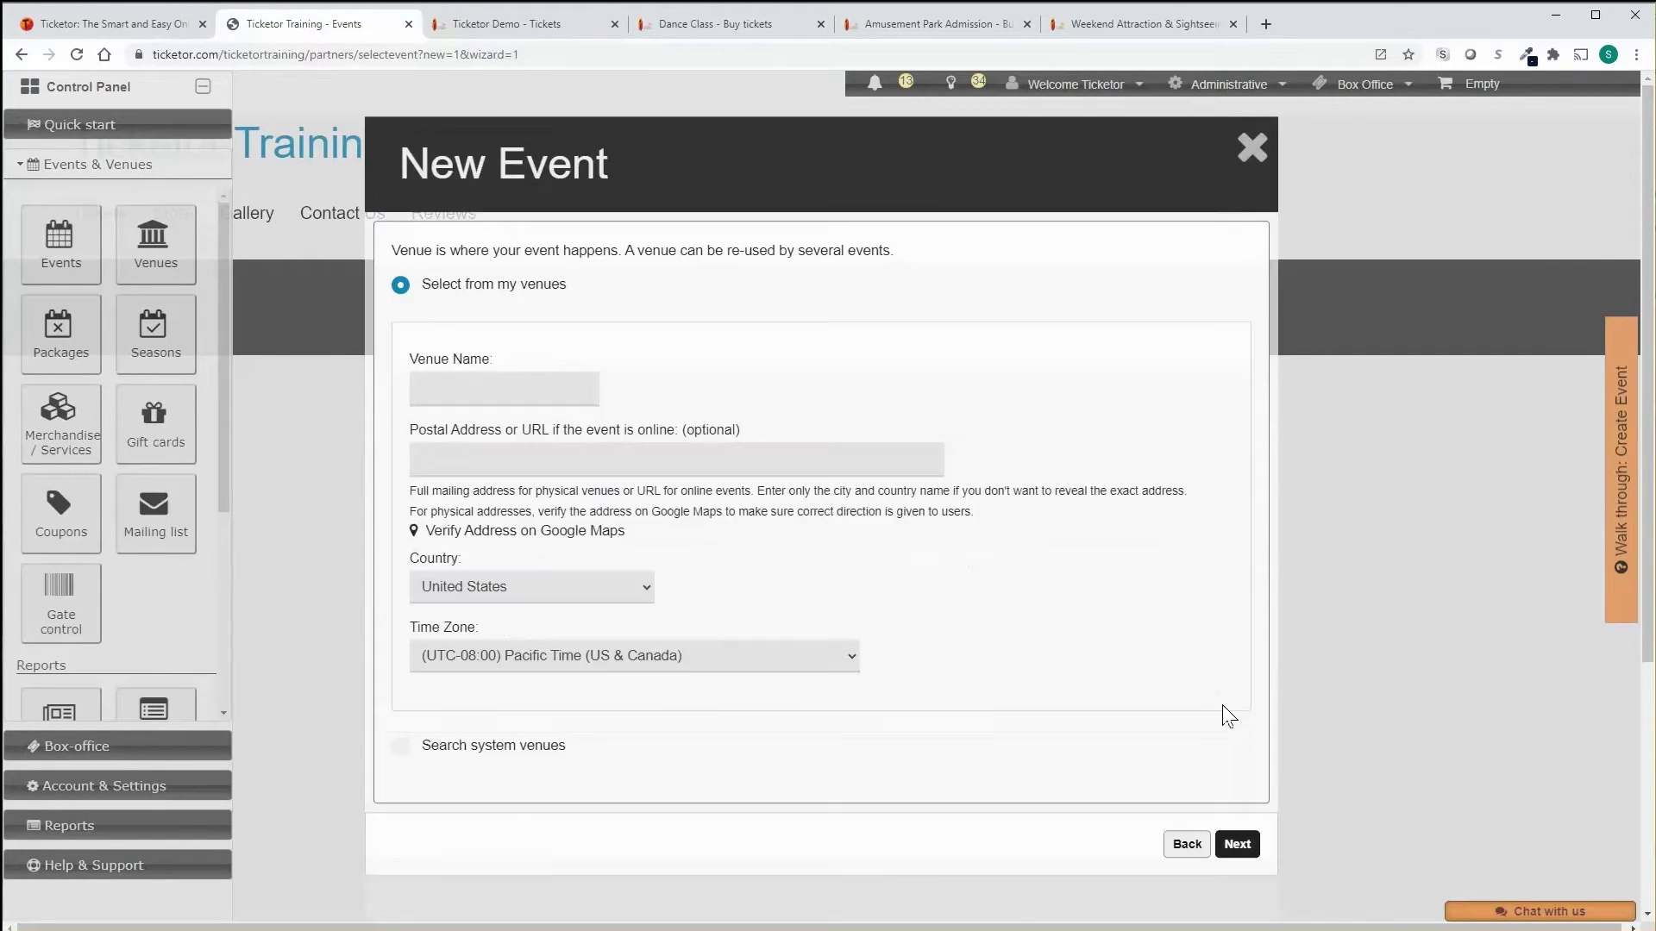
click(468, 392)
text(My Dance Studio)
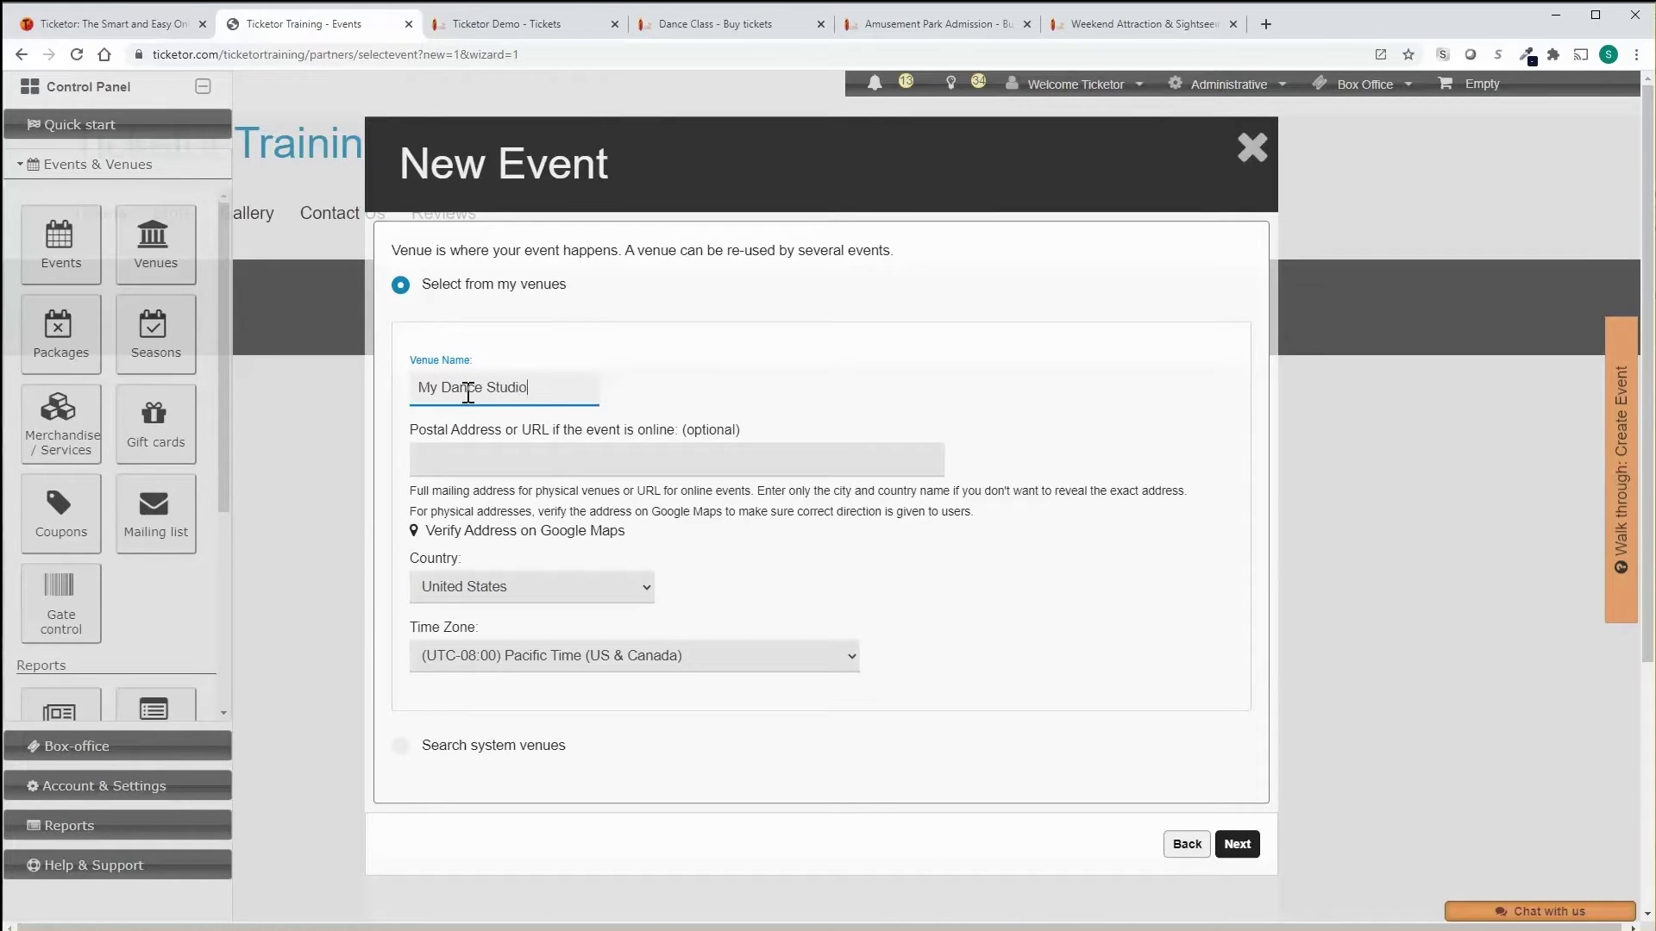
key(Tab)
text(123 )
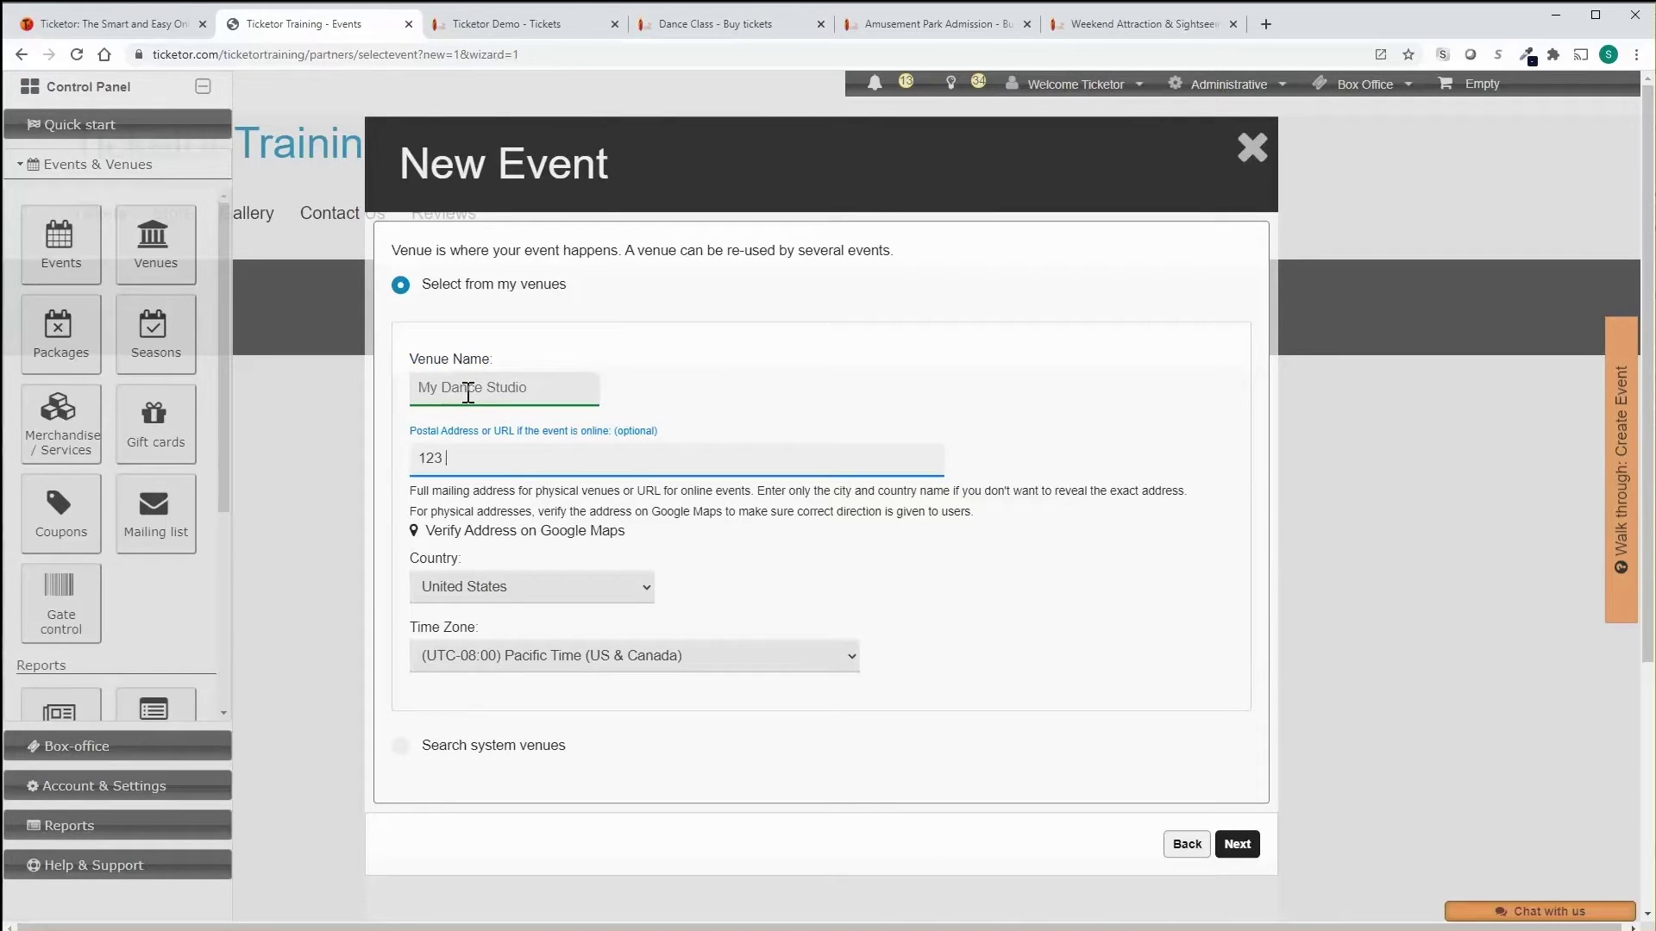
text(main st, Los Angeles, CA)
key(Tab)
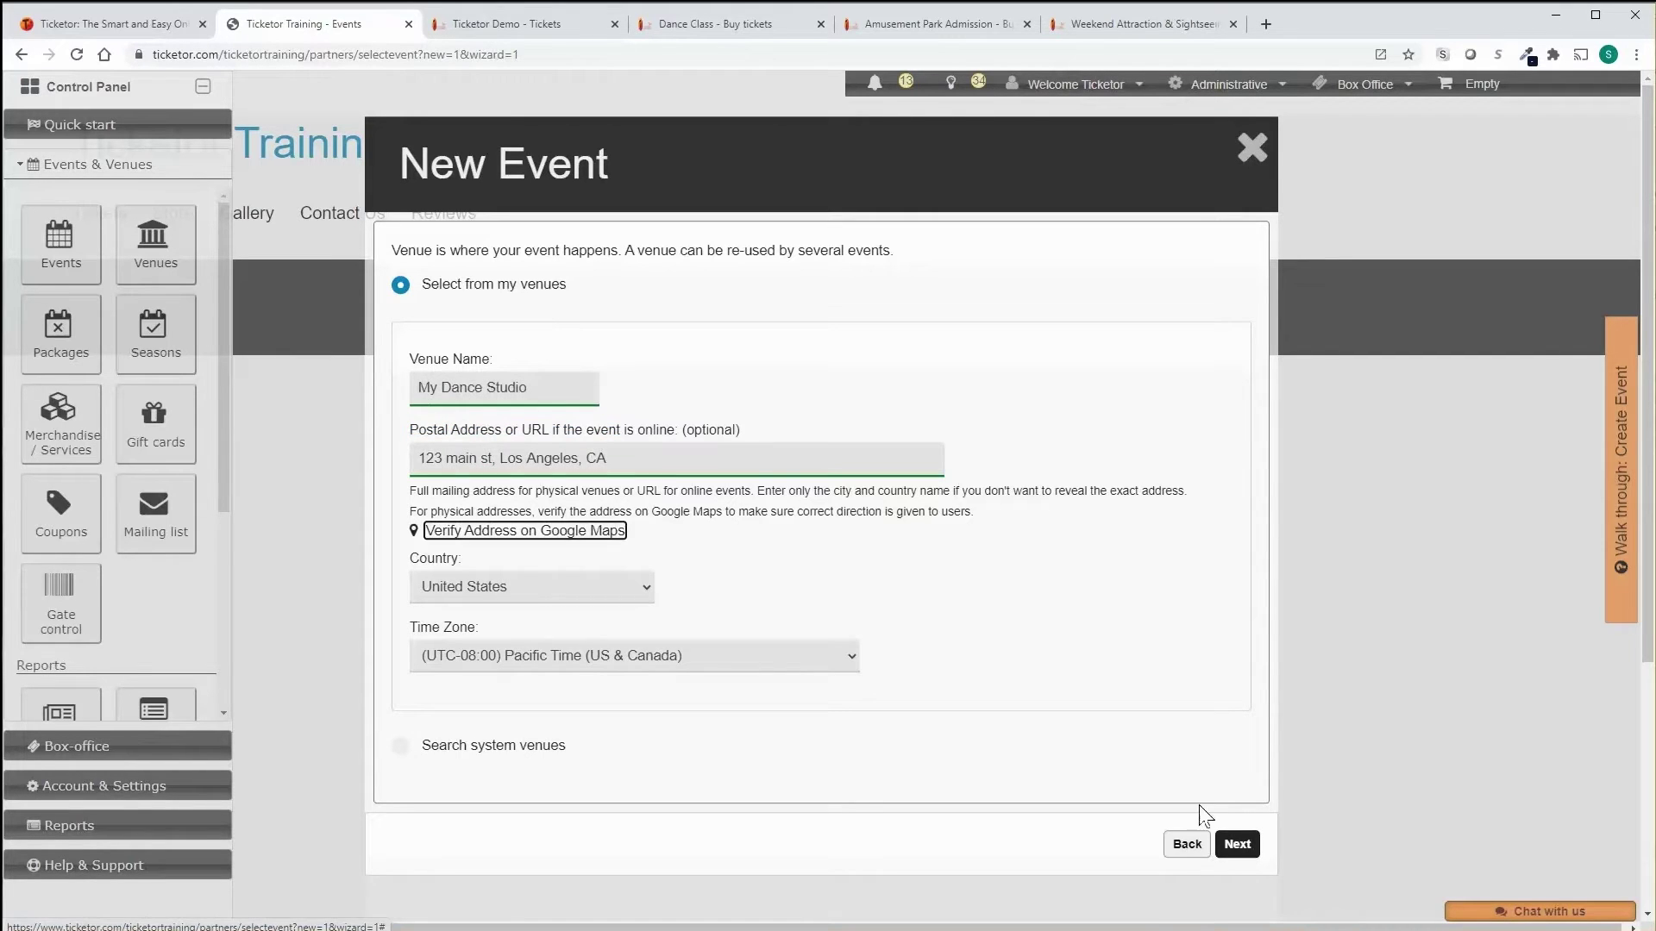
Step: Keep the 12/31/2020 08:00 PM start, set the duration to 1 hour, and save
click(1235, 845)
click(838, 517)
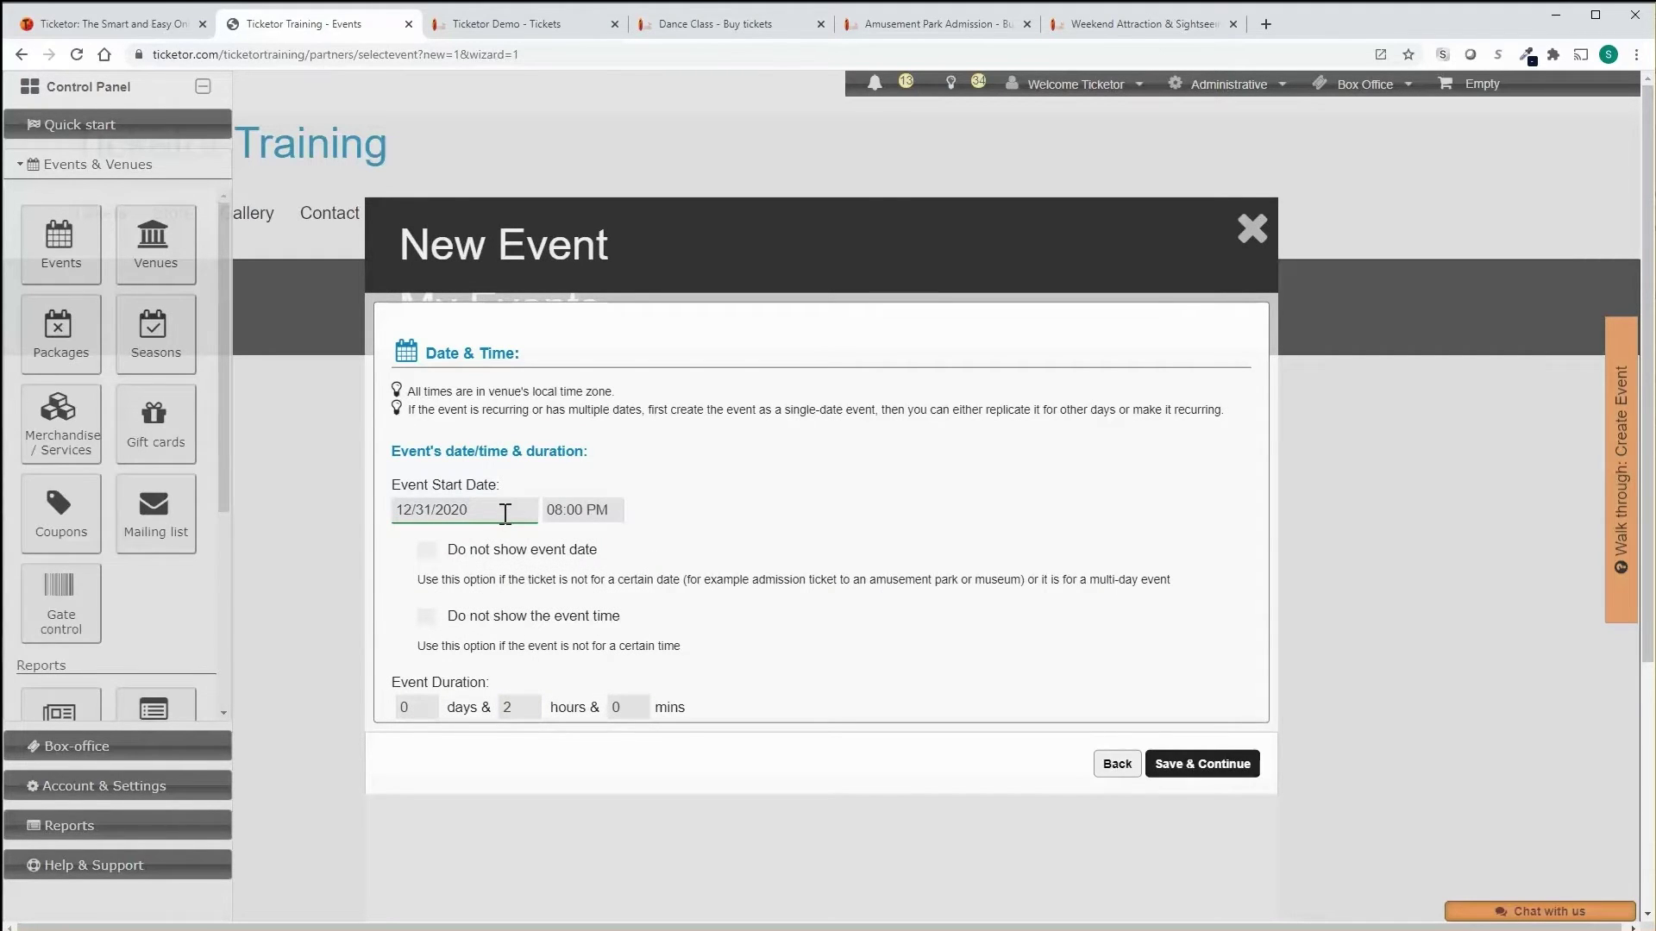
drag(515, 707, 495, 709)
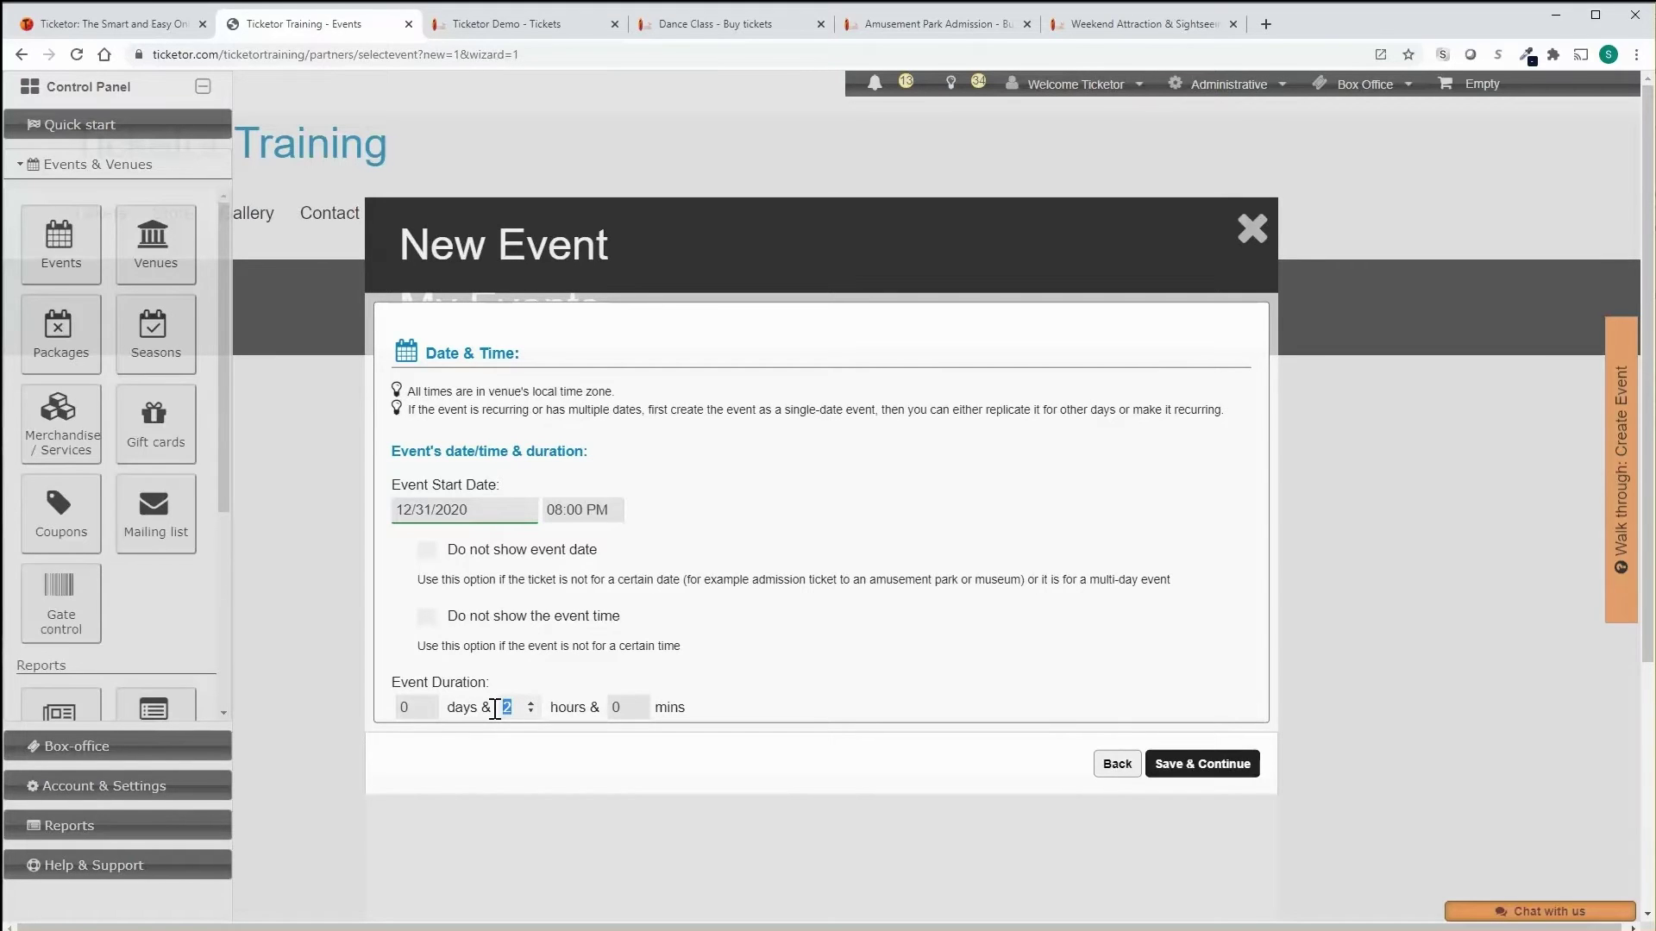
text(1)
click(1195, 772)
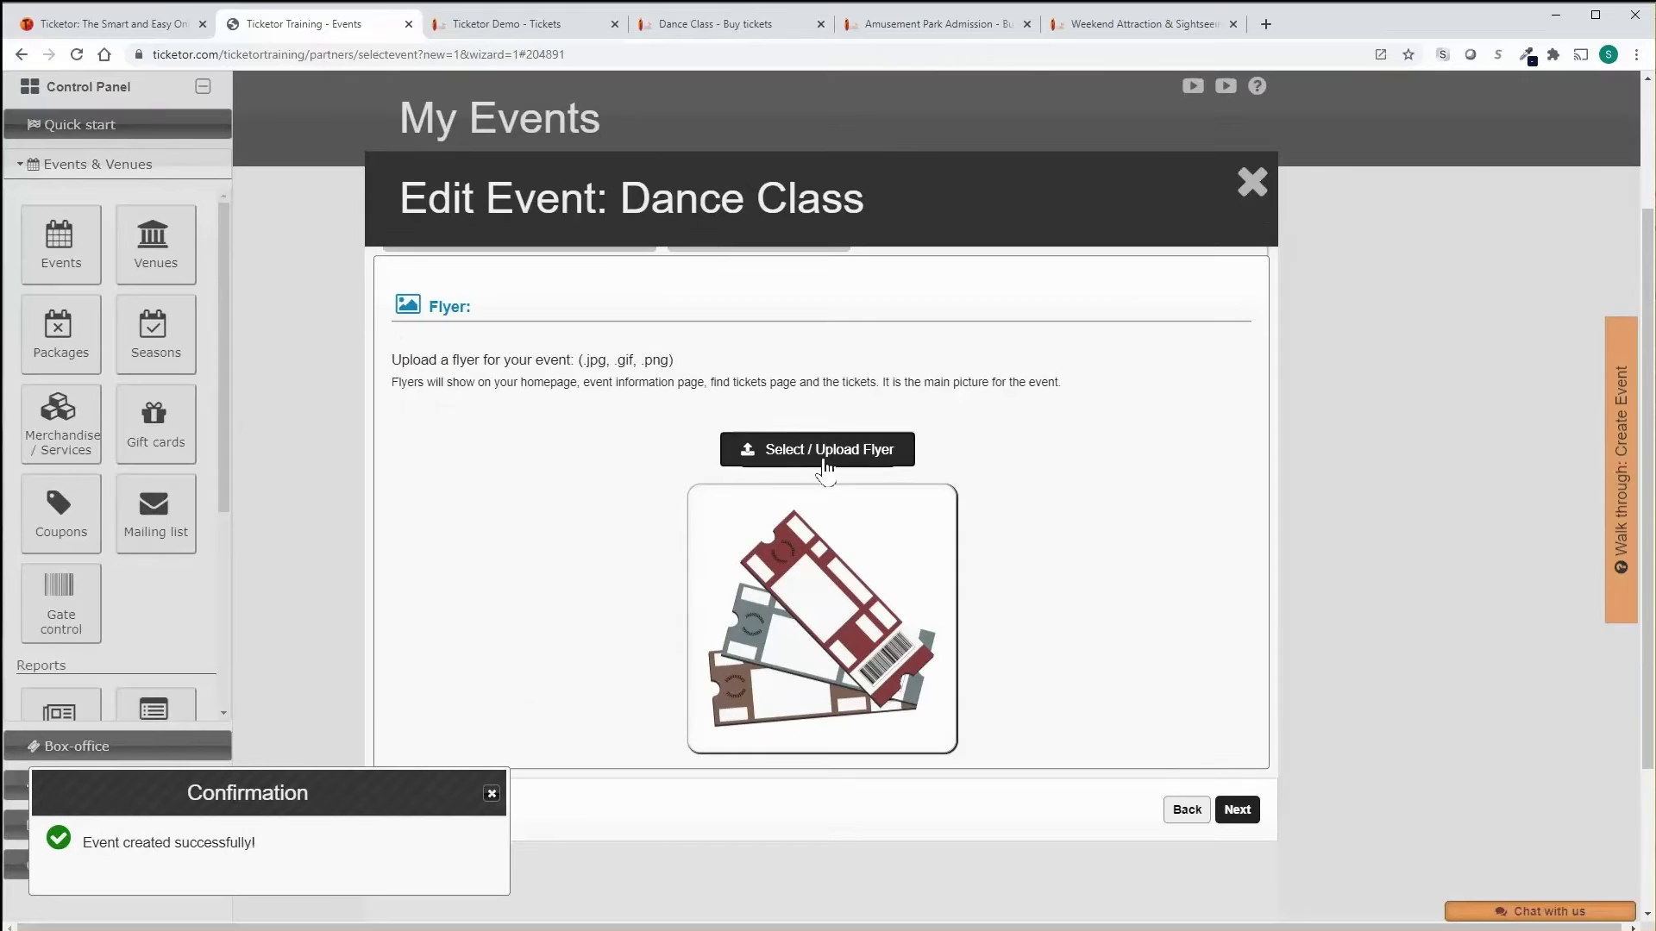
Step: Upload the dance photo as the flyer and scroll the pricing step to Add a Price Level
click(823, 450)
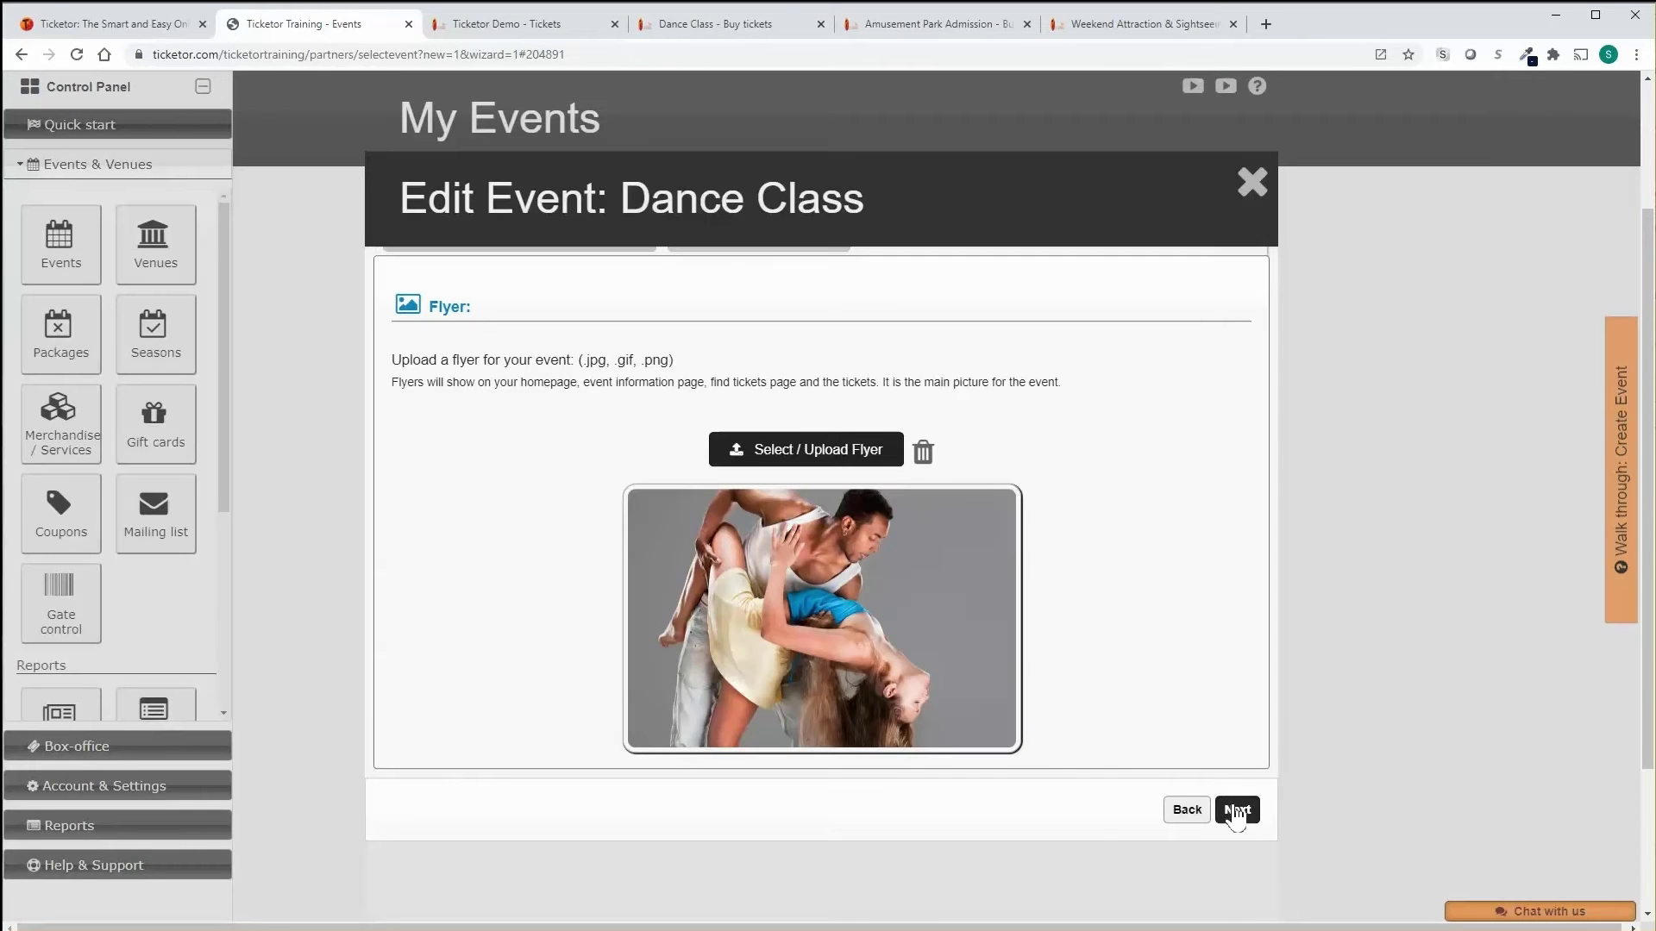
click(1236, 811)
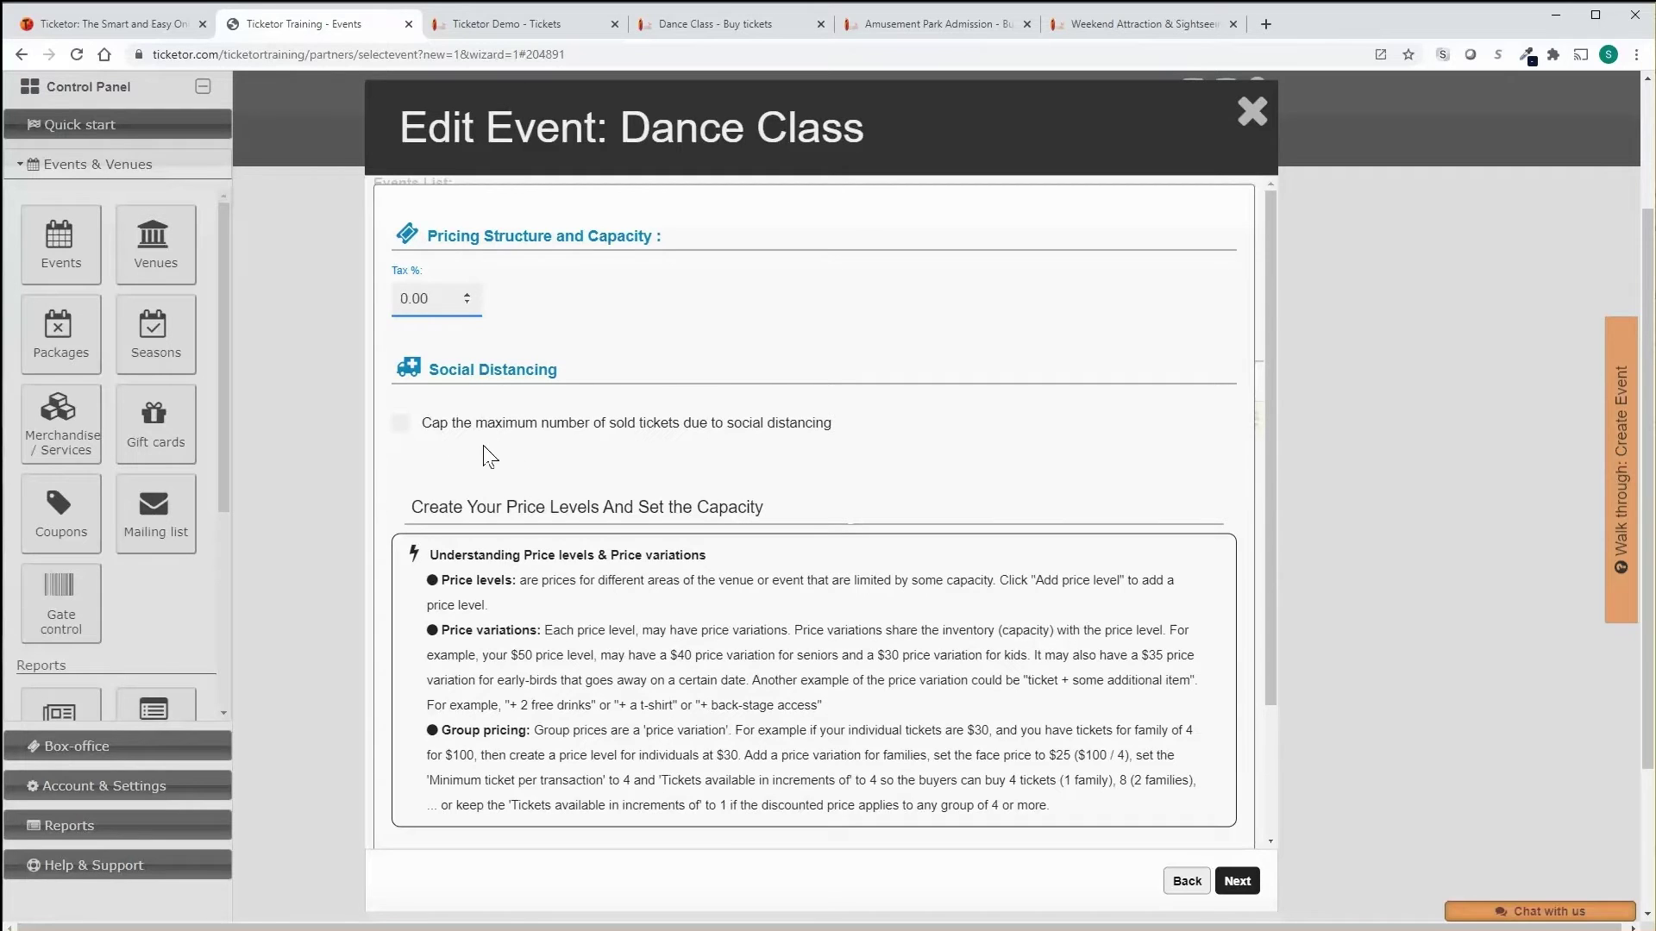
scroll(490, 457, down, 2)
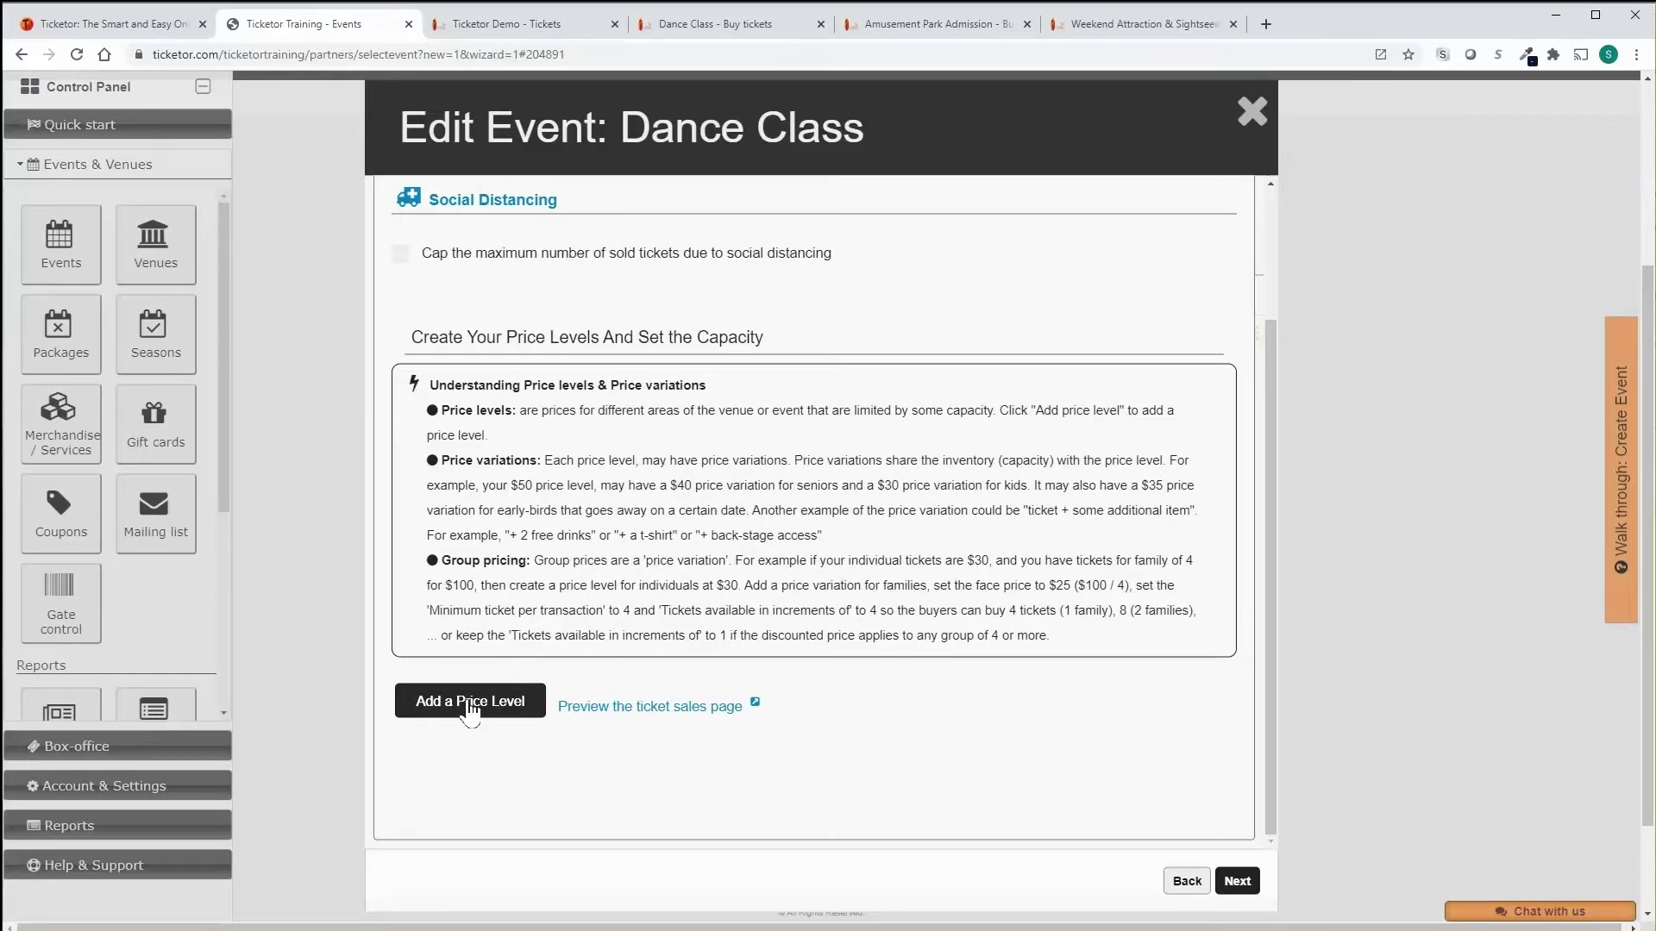
scroll(474, 707, up, 3)
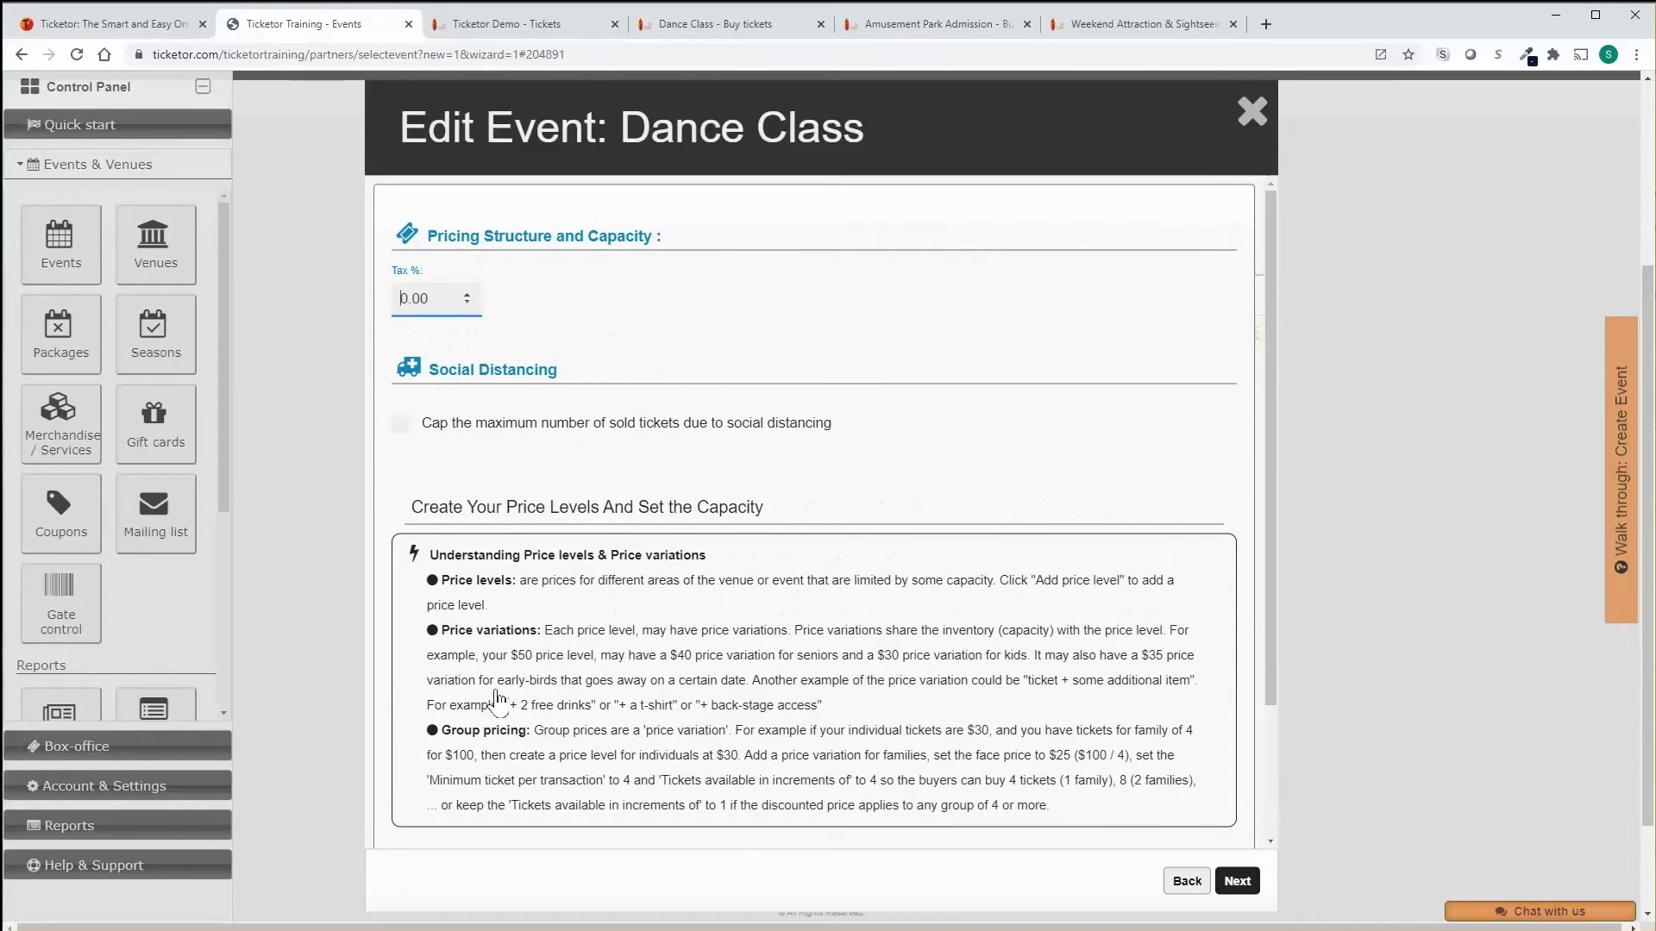
scroll(498, 698, up, 1)
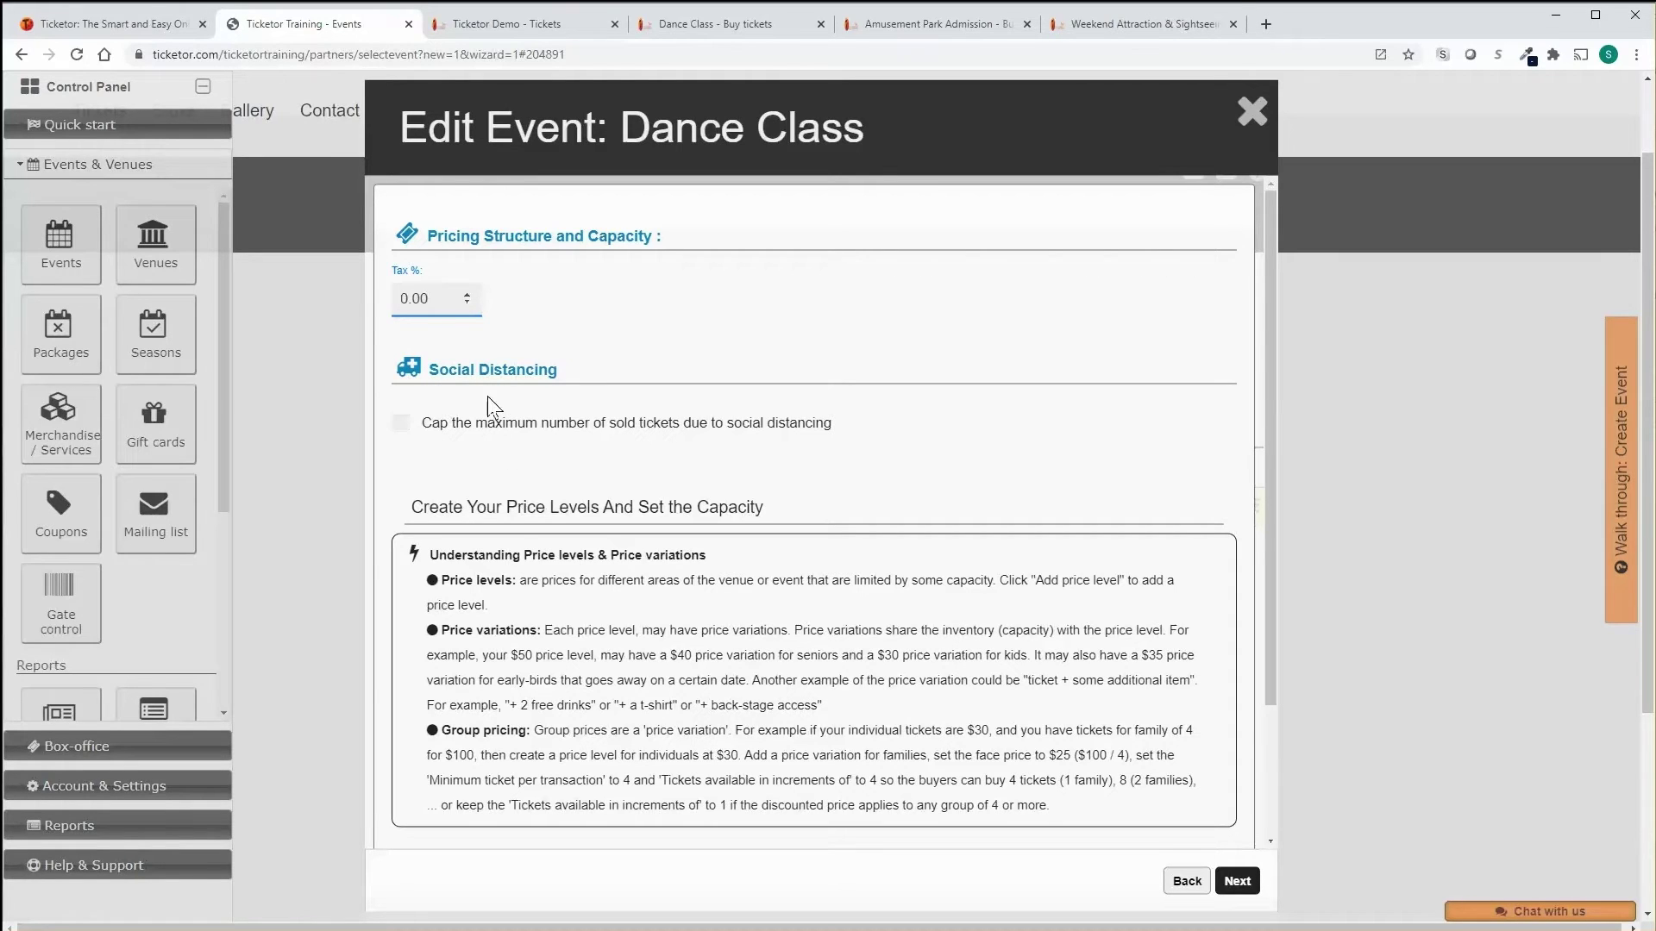
scroll(526, 467, down, 1)
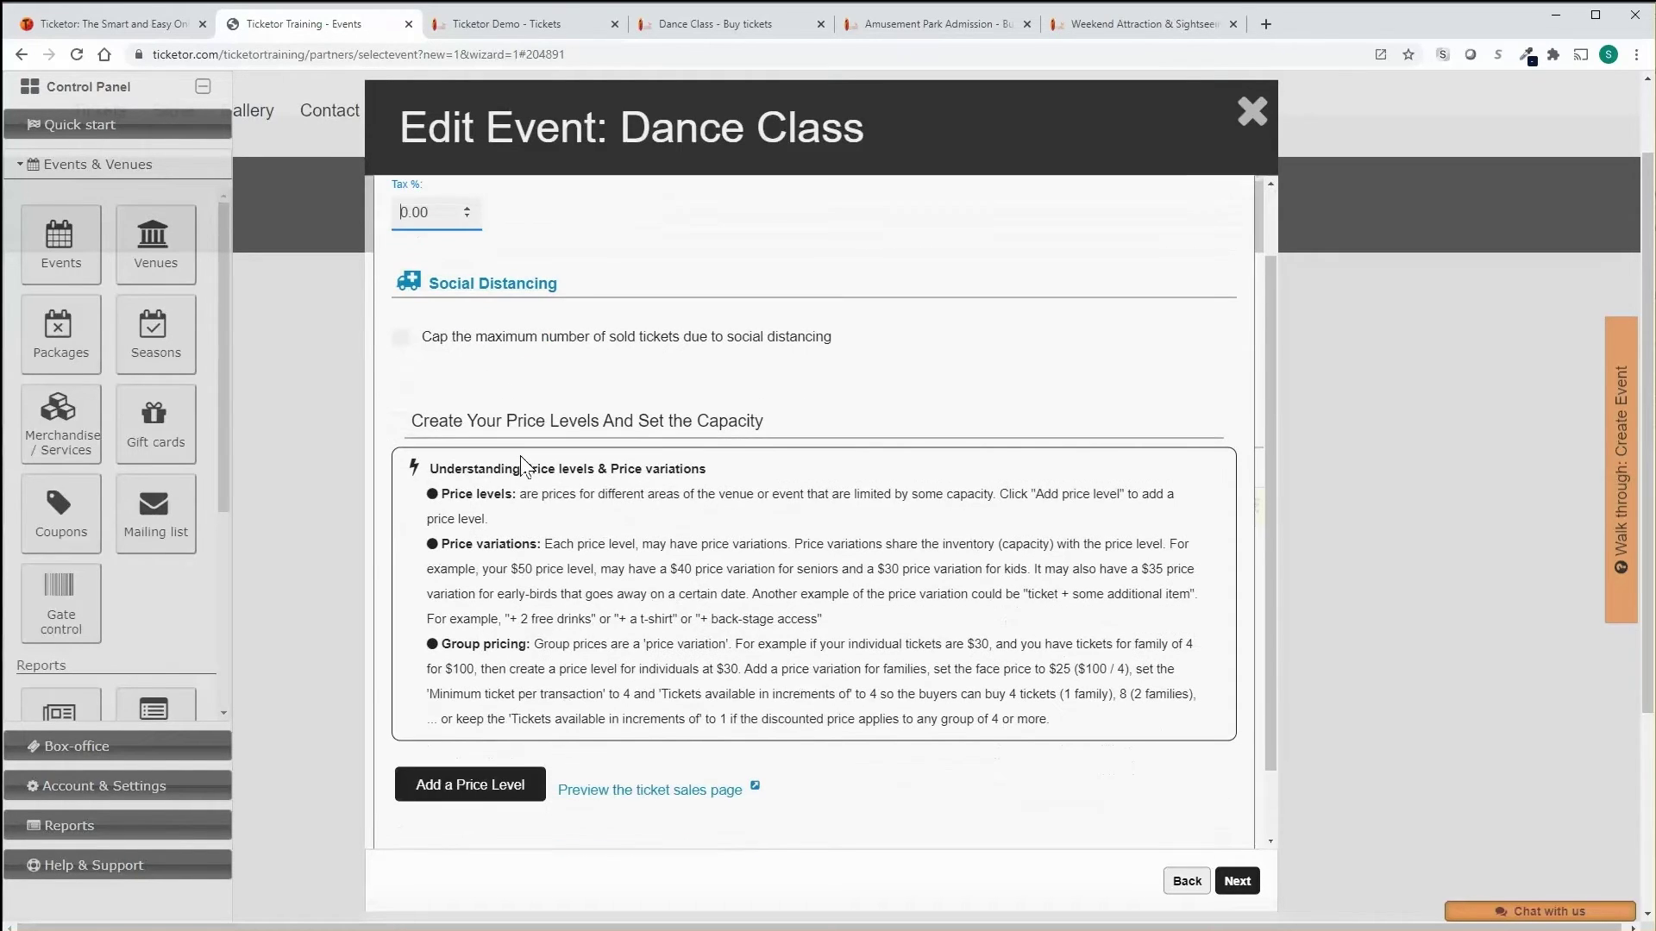
scroll(524, 466, down, 1)
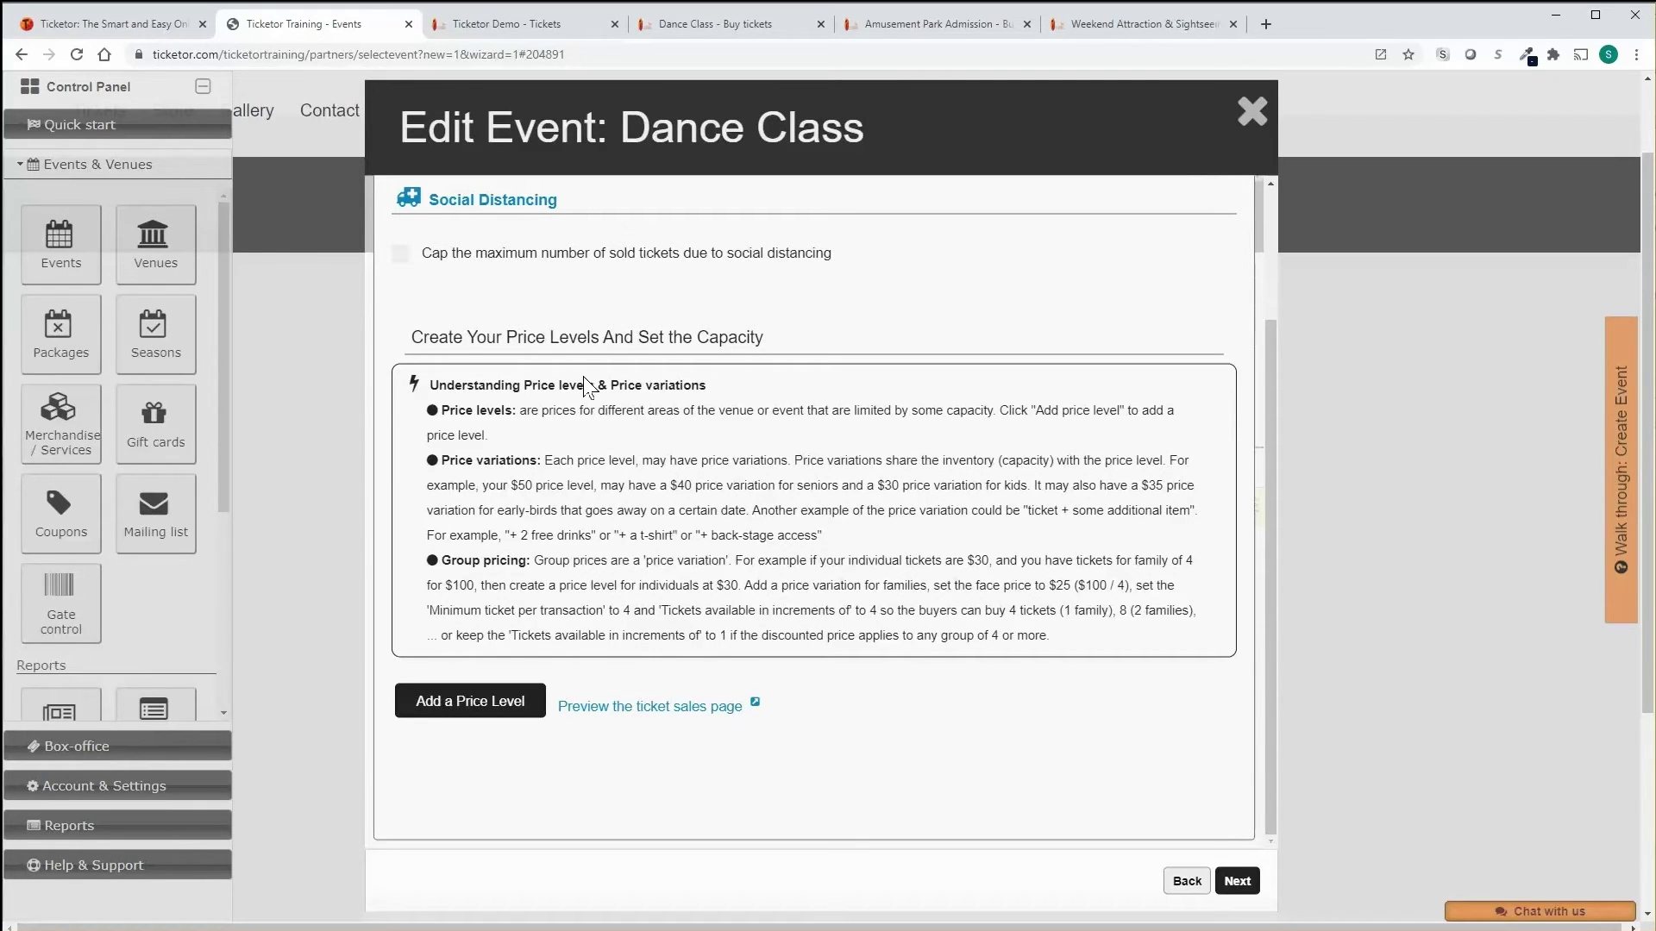
scroll(574, 470, down, 3)
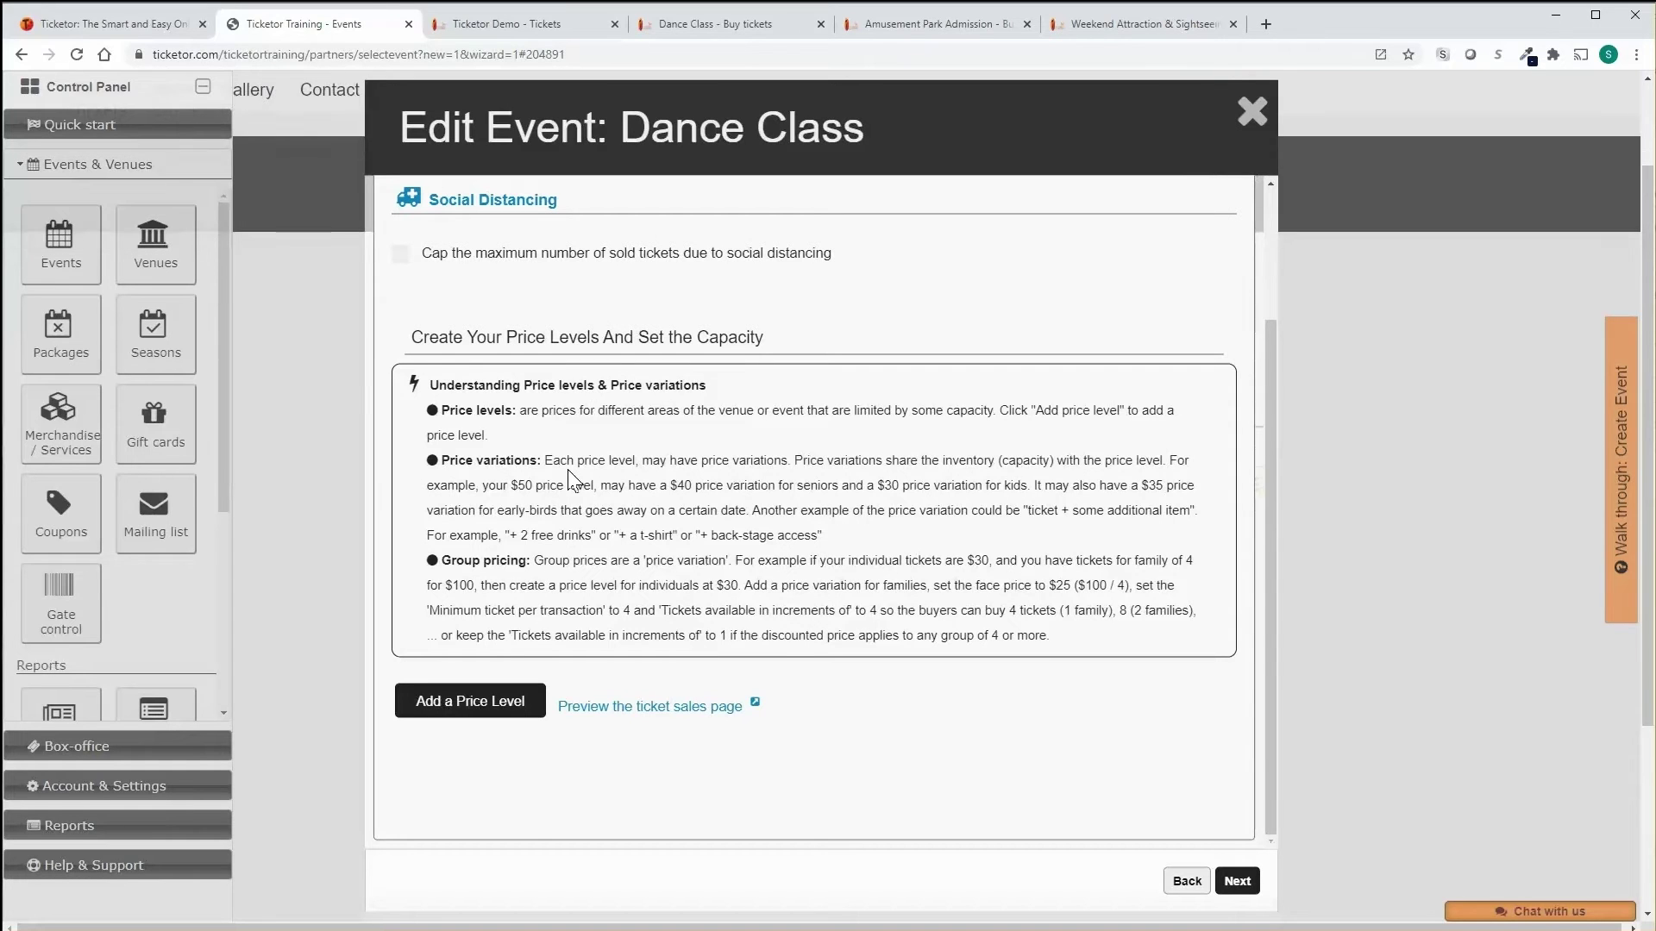
Step: Fill in a Singles price level: $20 face price, $2 service charge, capacity 30, sales starting with the event
click(442, 707)
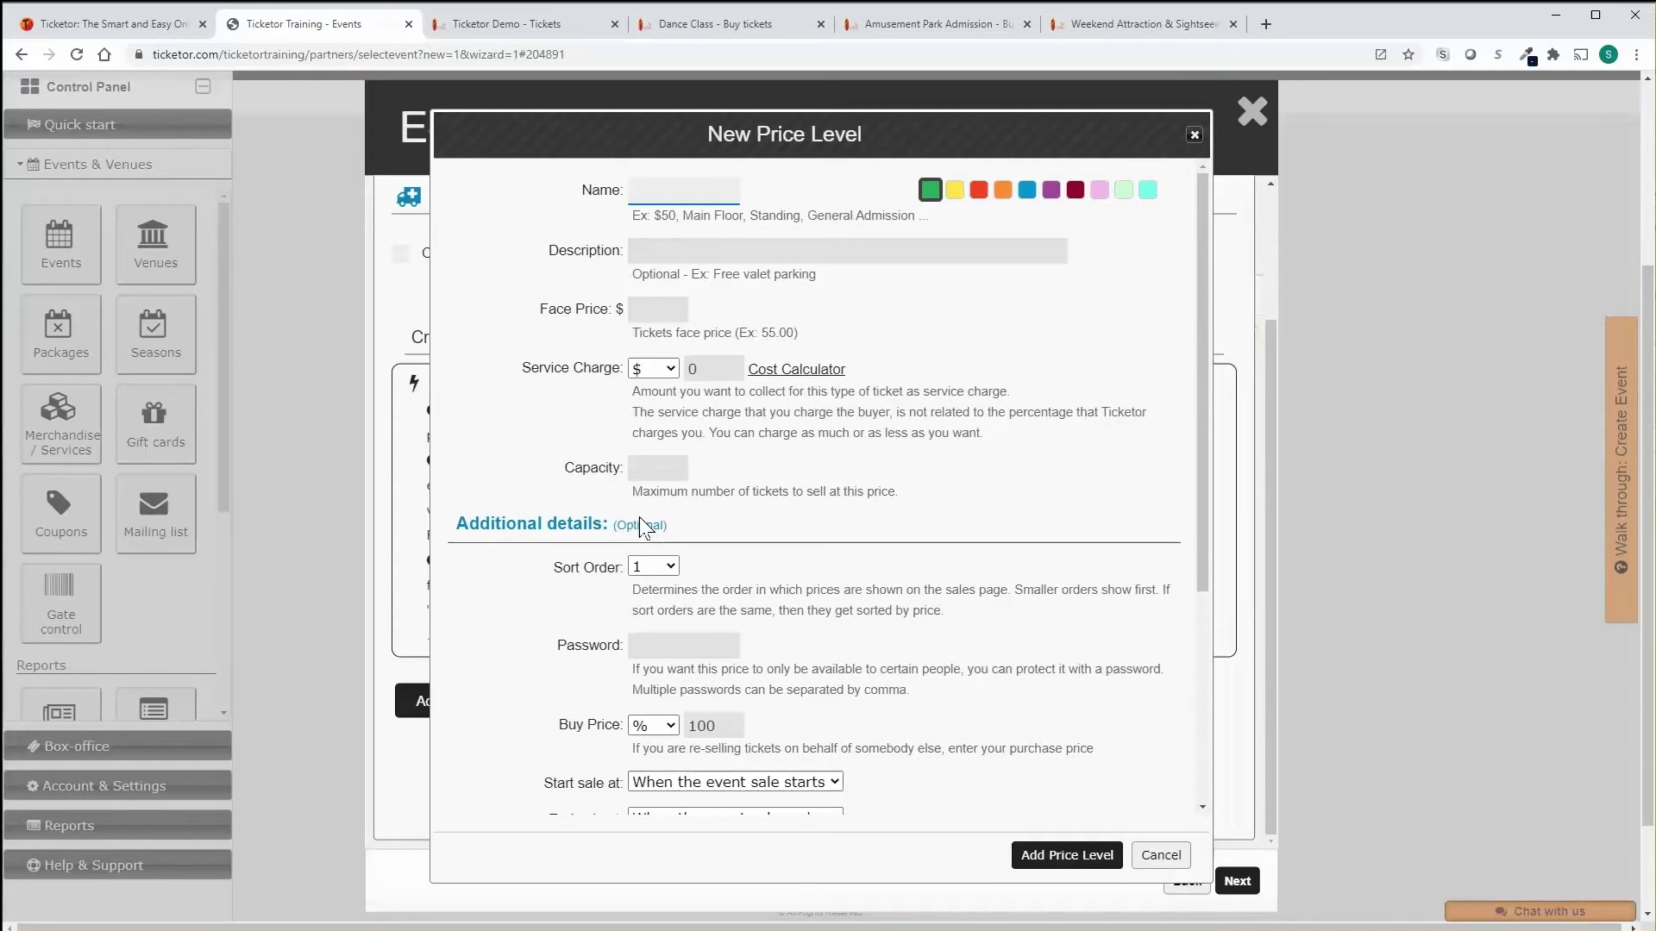
text(Singles)
click(657, 311)
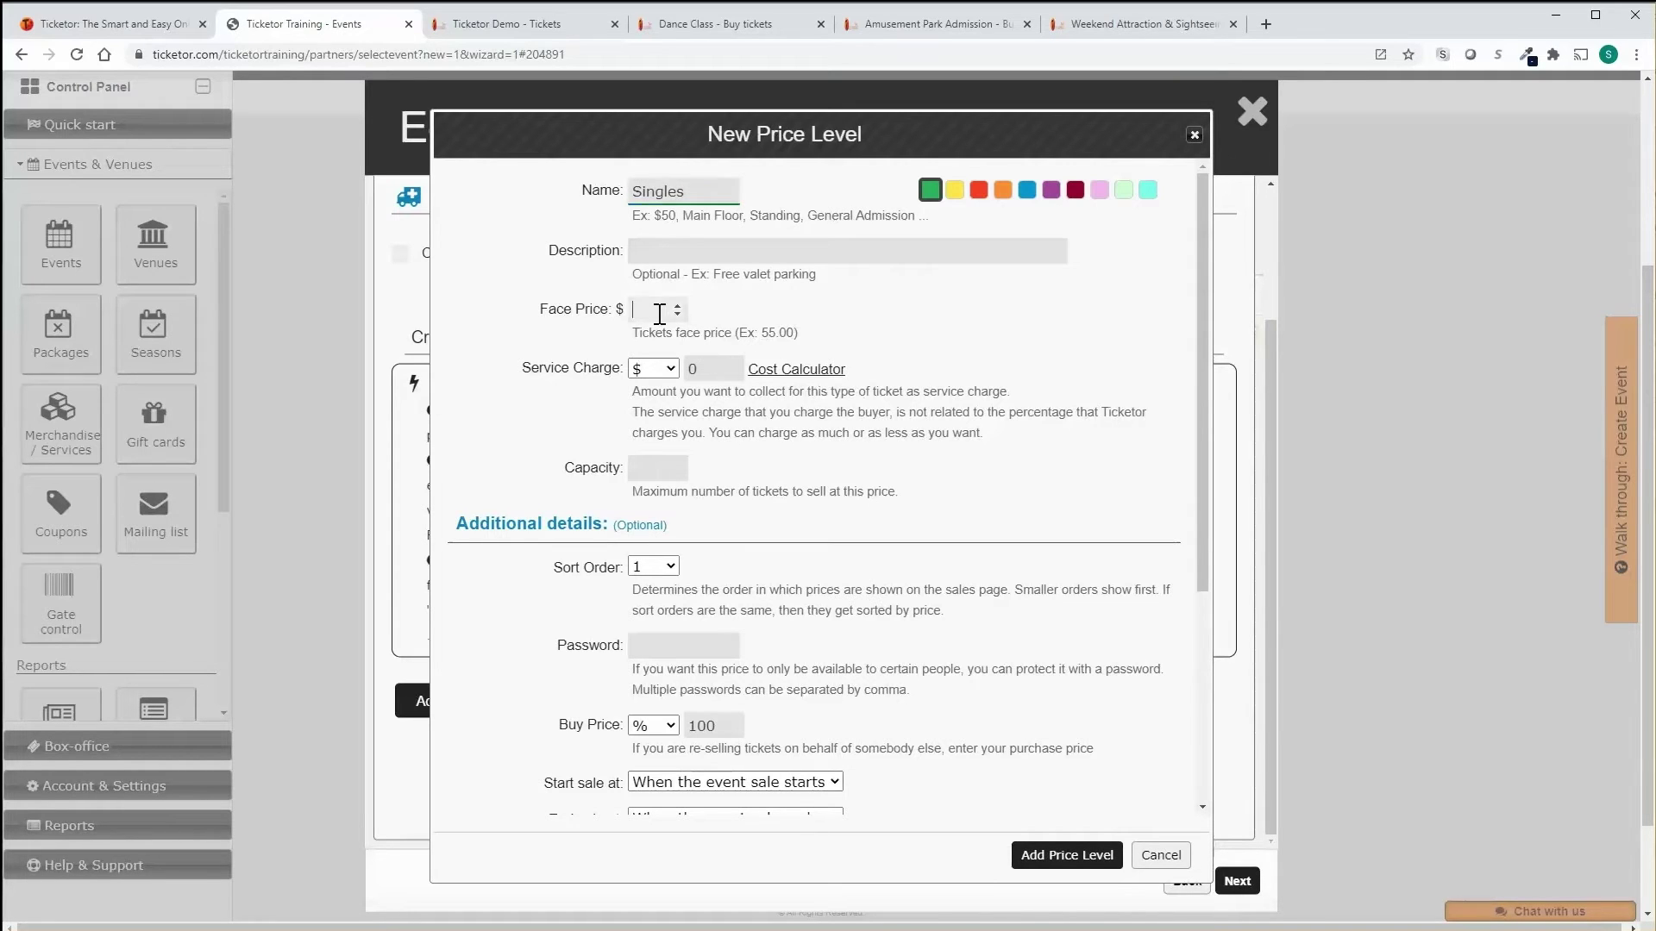
text(20)
key(Tab)
key(Tab)
text(2)
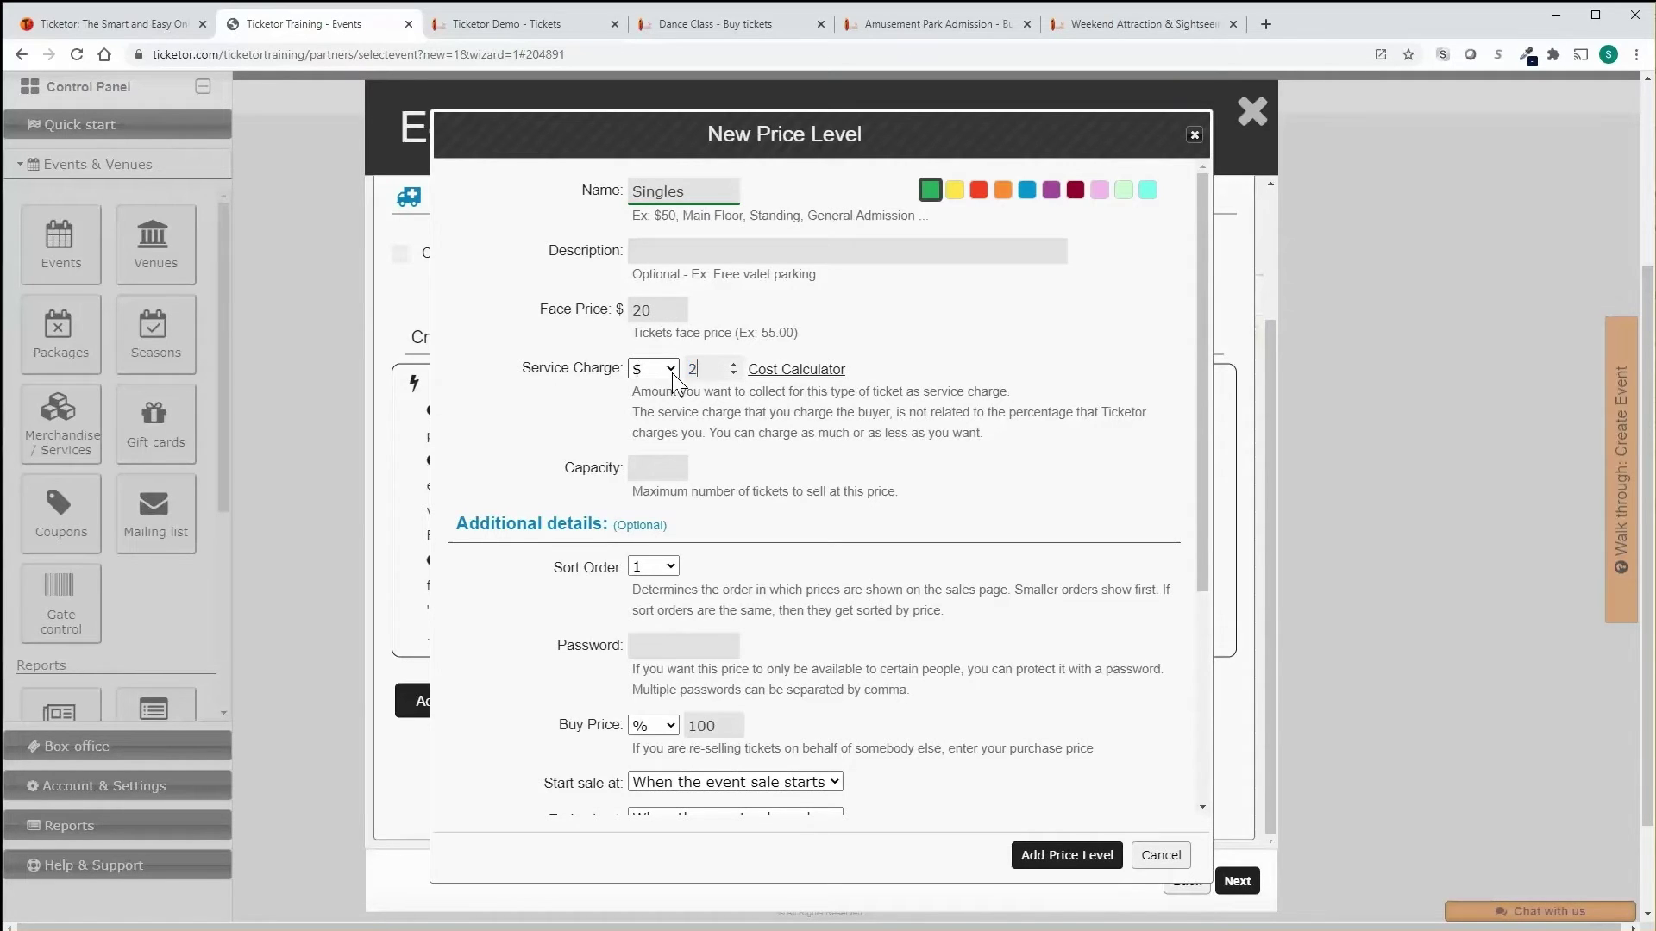
click(650, 467)
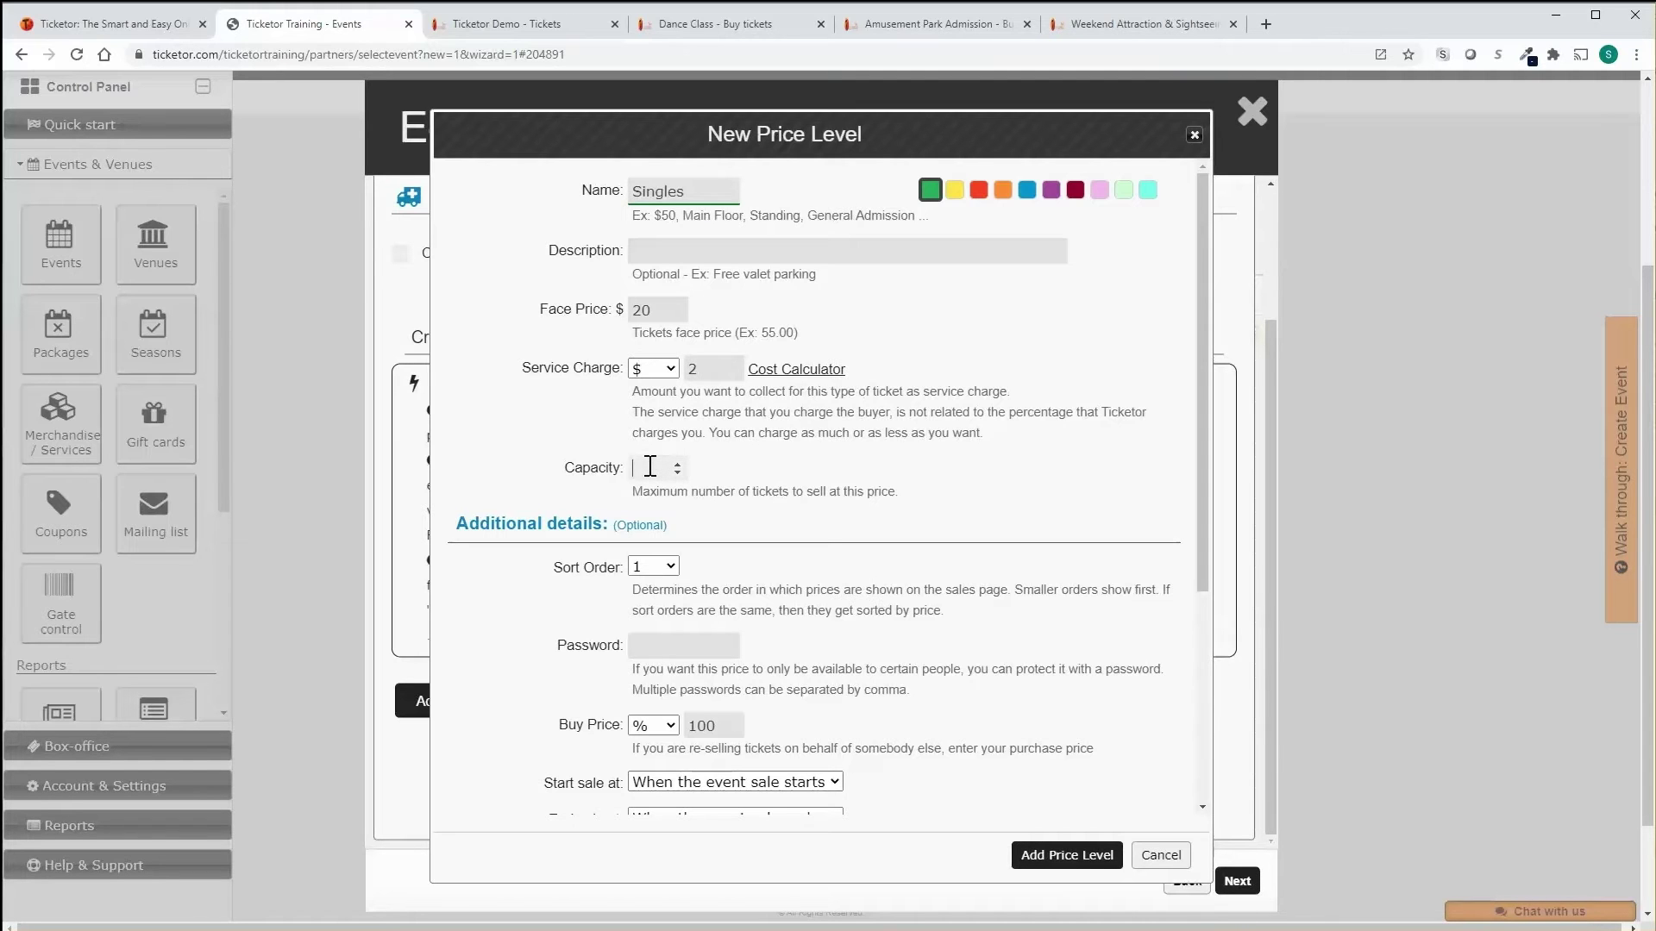
text(30)
scroll(650, 467, down, 2)
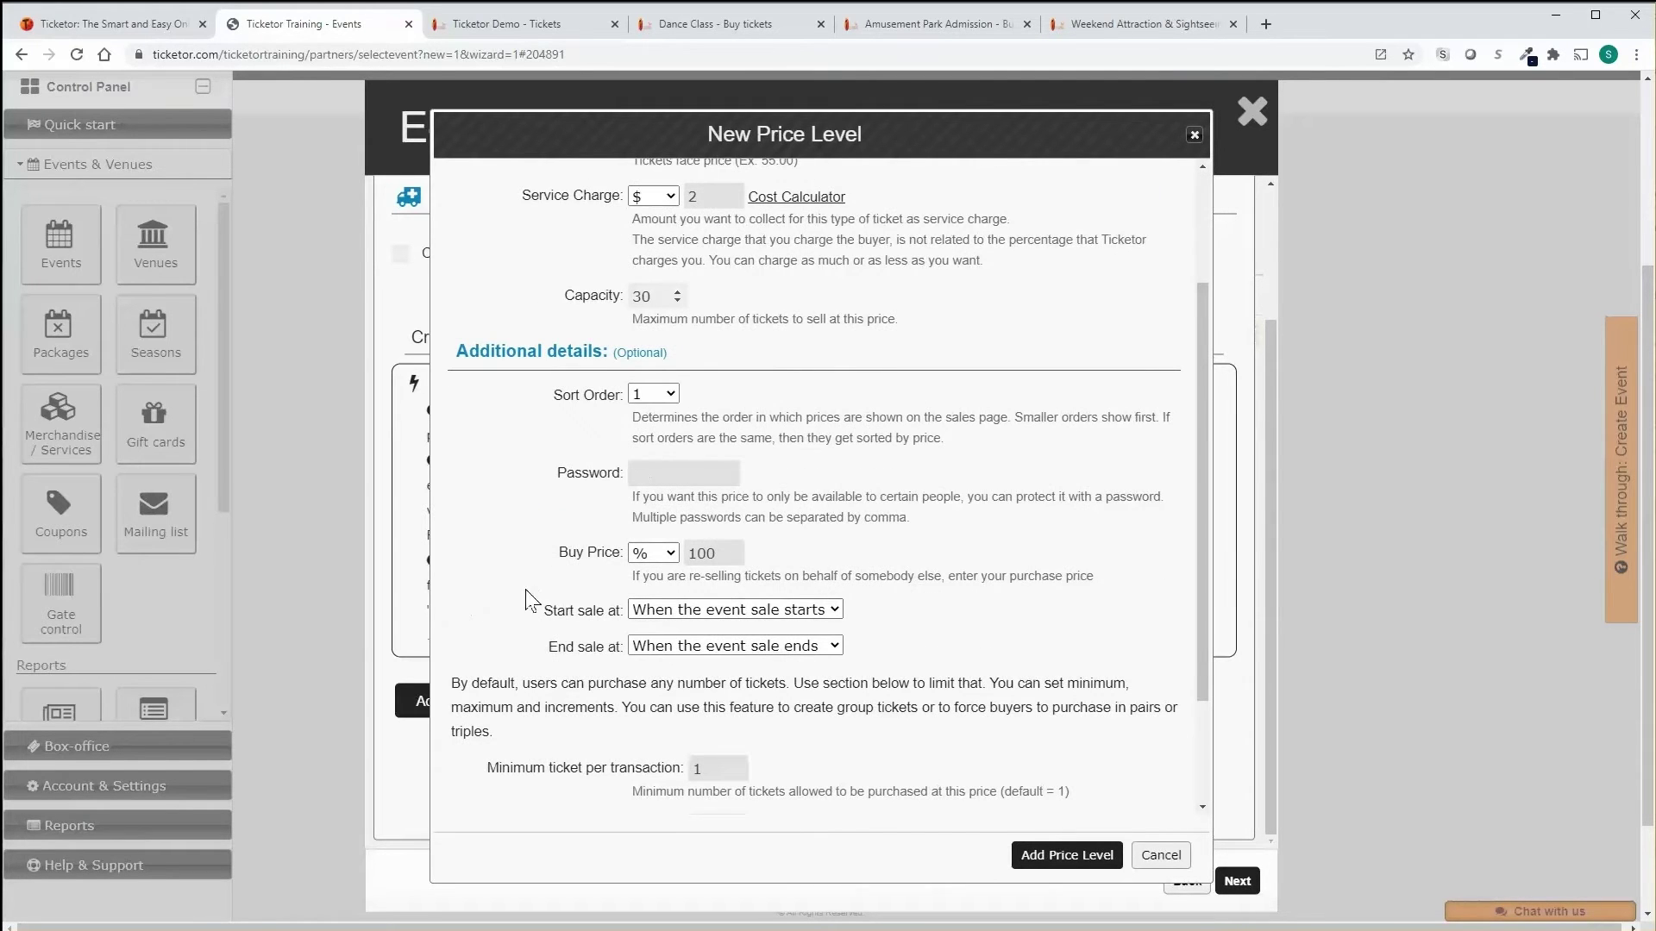
scroll(532, 599, down, 2)
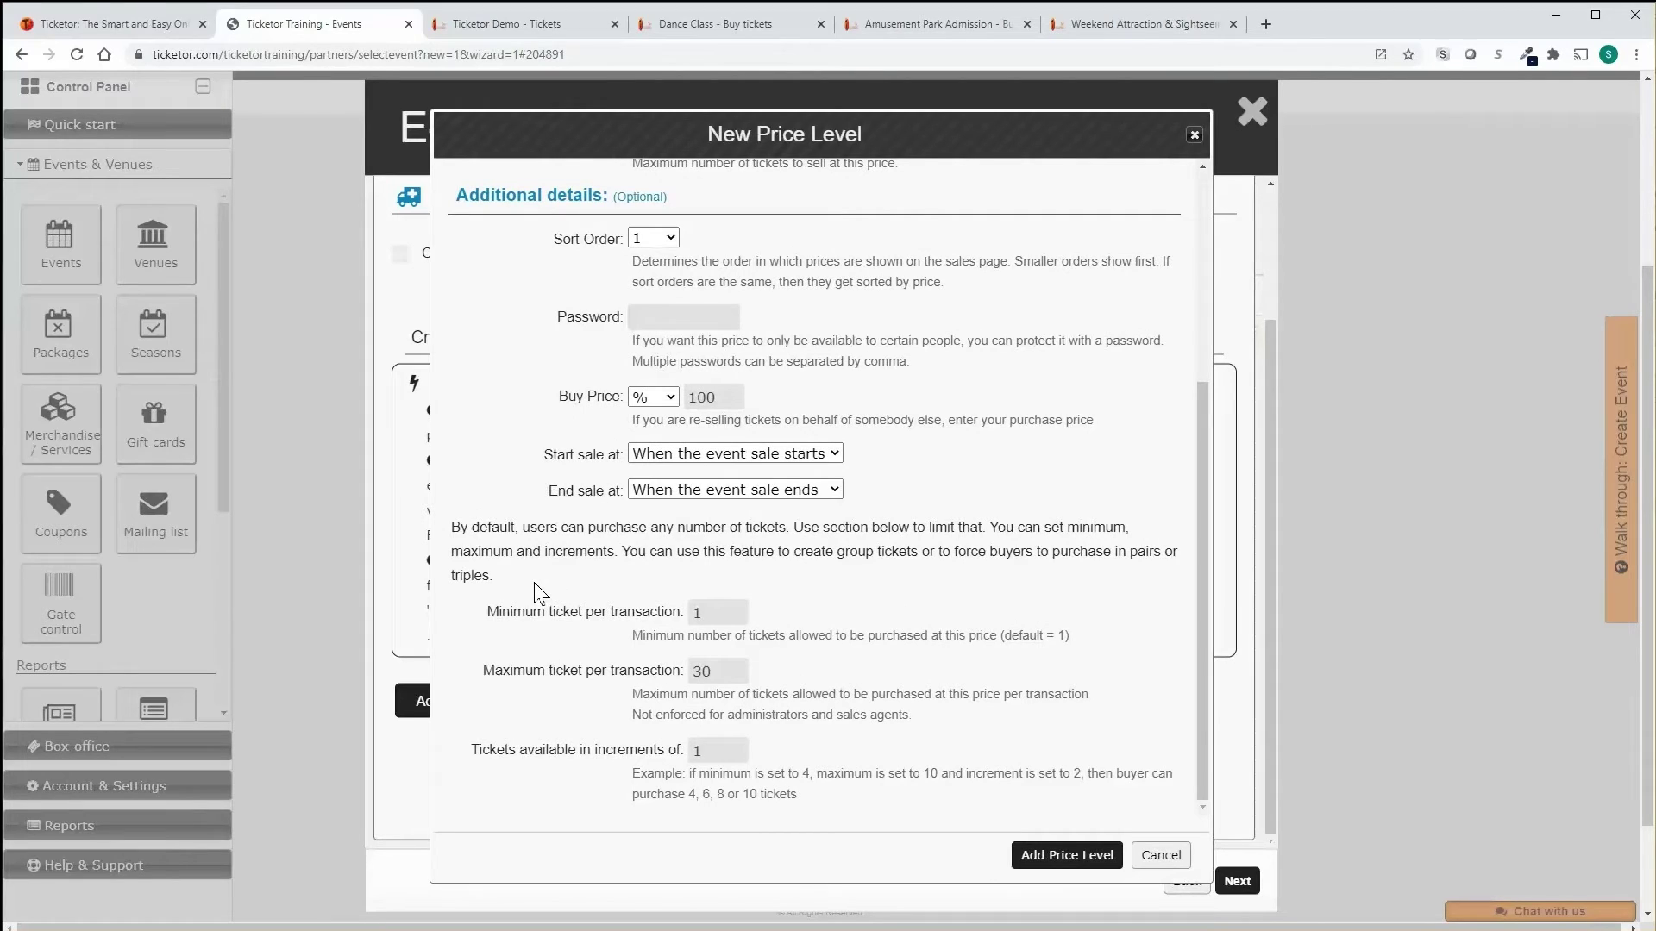
click(664, 457)
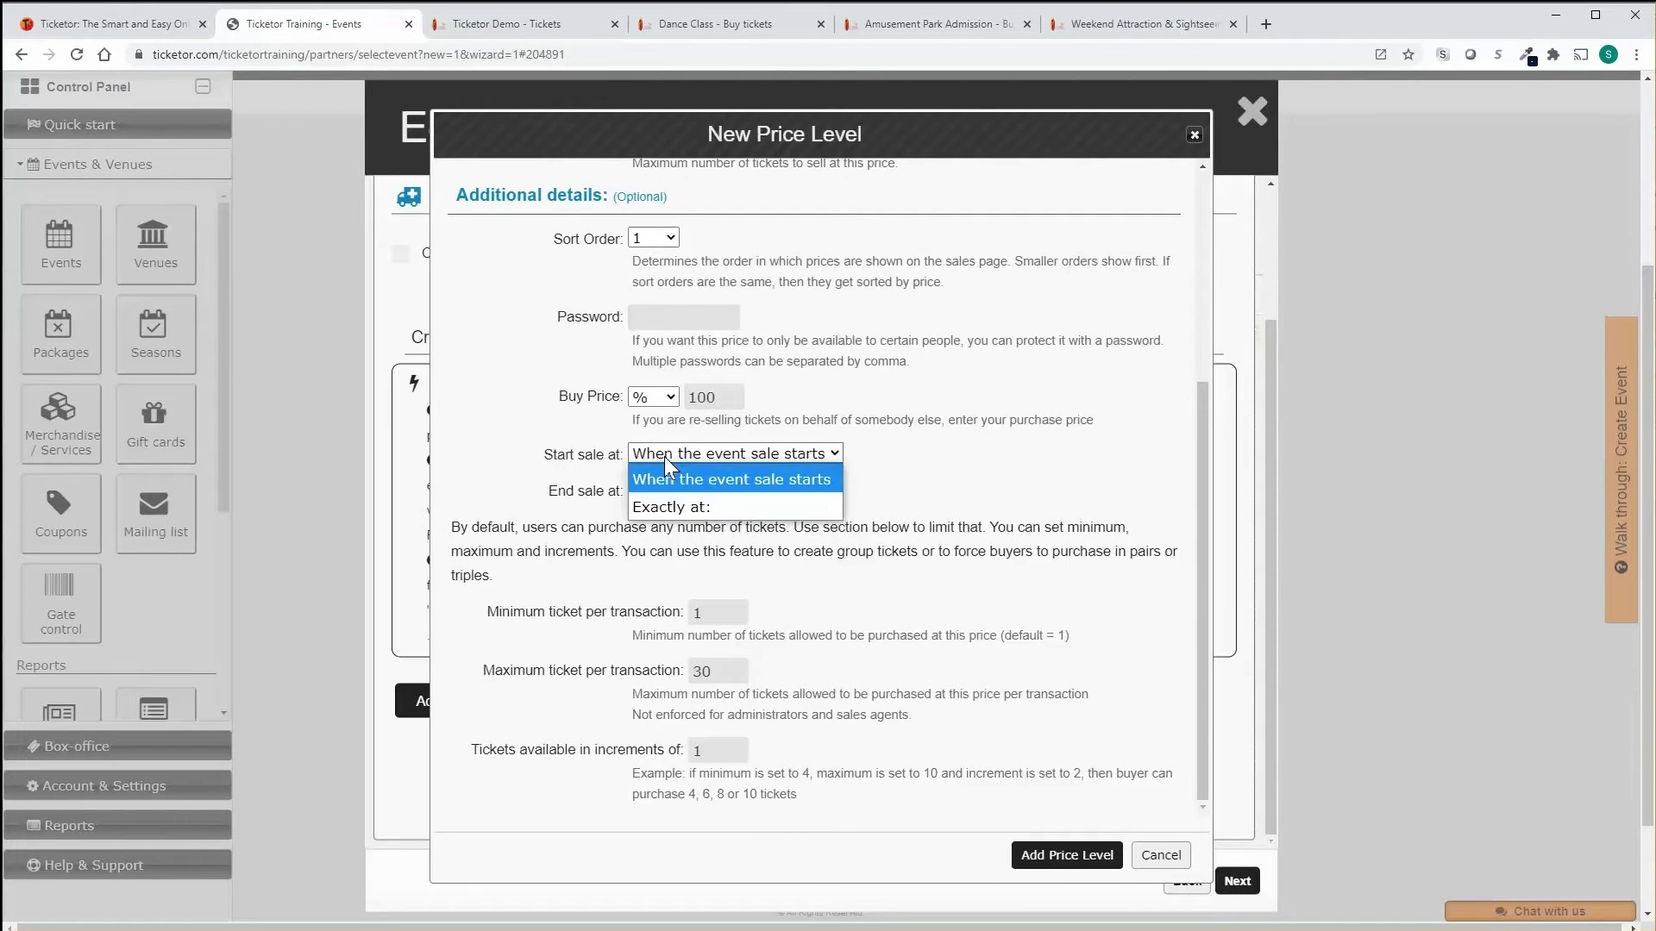
click(664, 457)
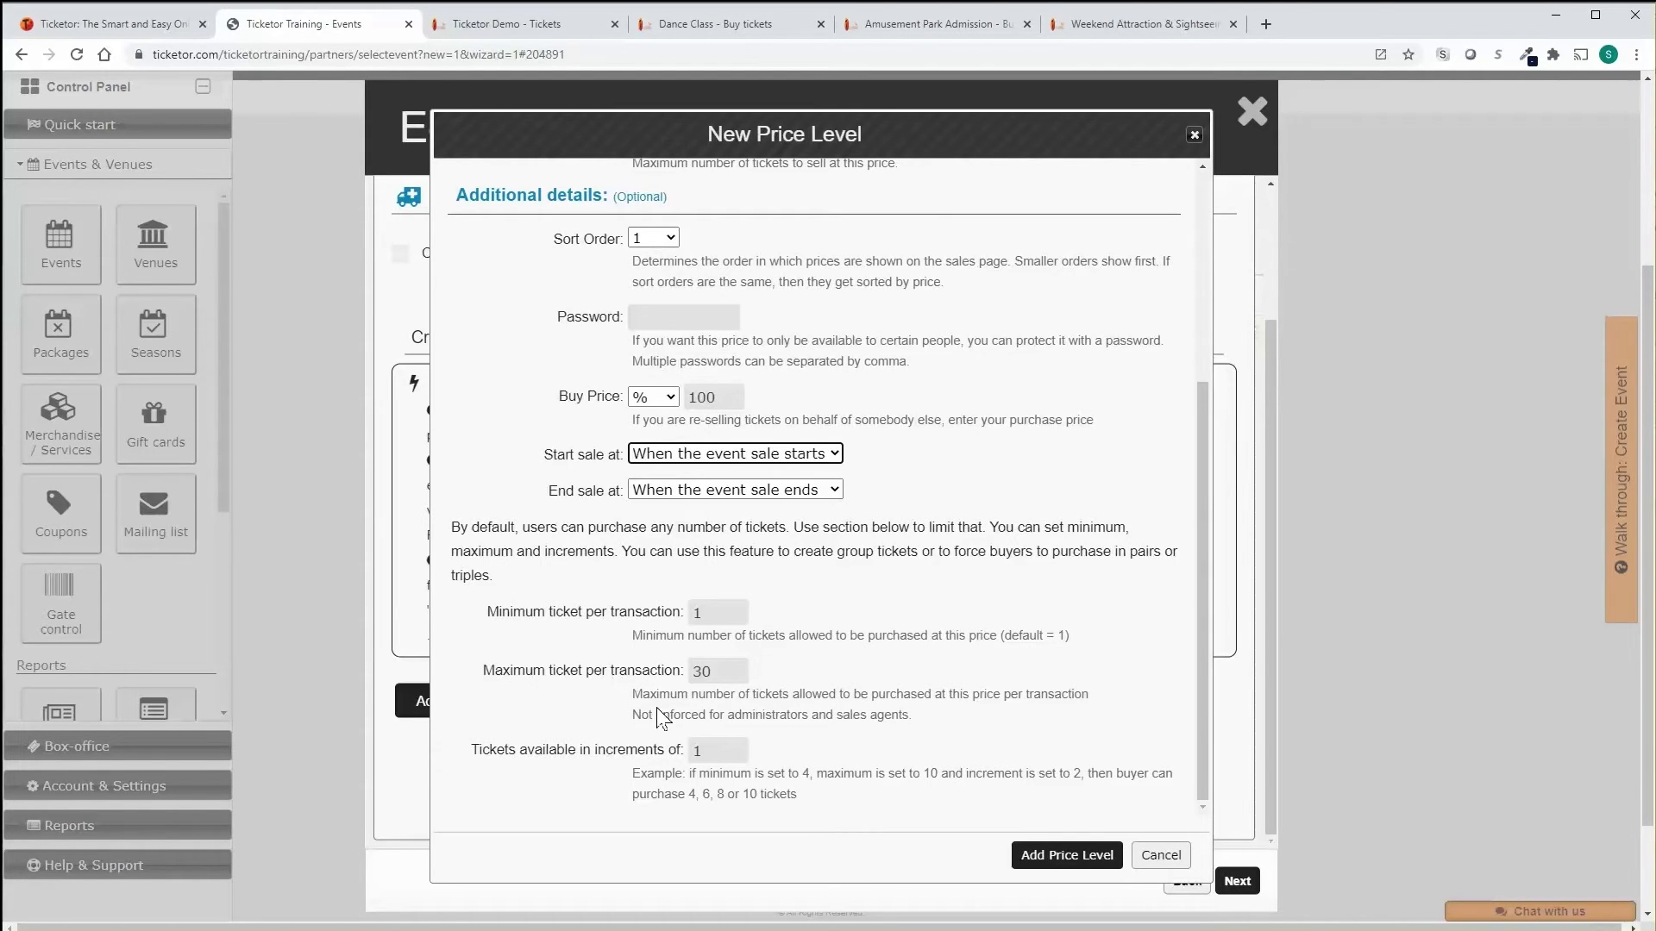
Step: Add a Couples price variation to Singles with a $15 face price
click(1067, 854)
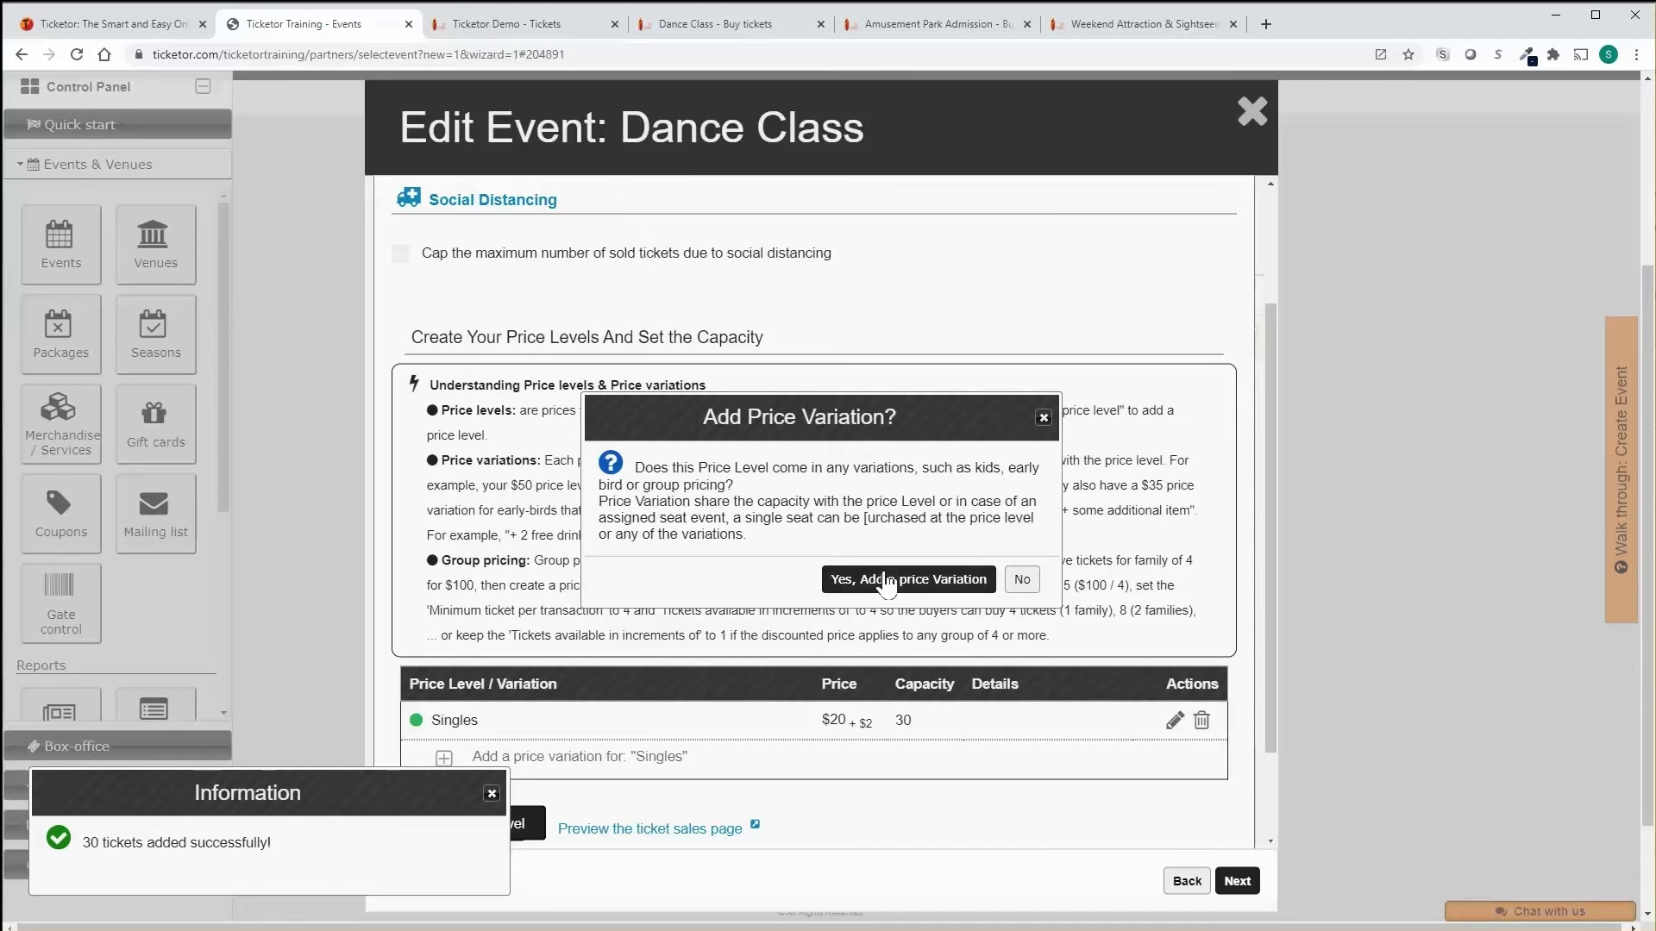
click(888, 579)
text(Couples)
key(Tab)
text(15)
key(Tab)
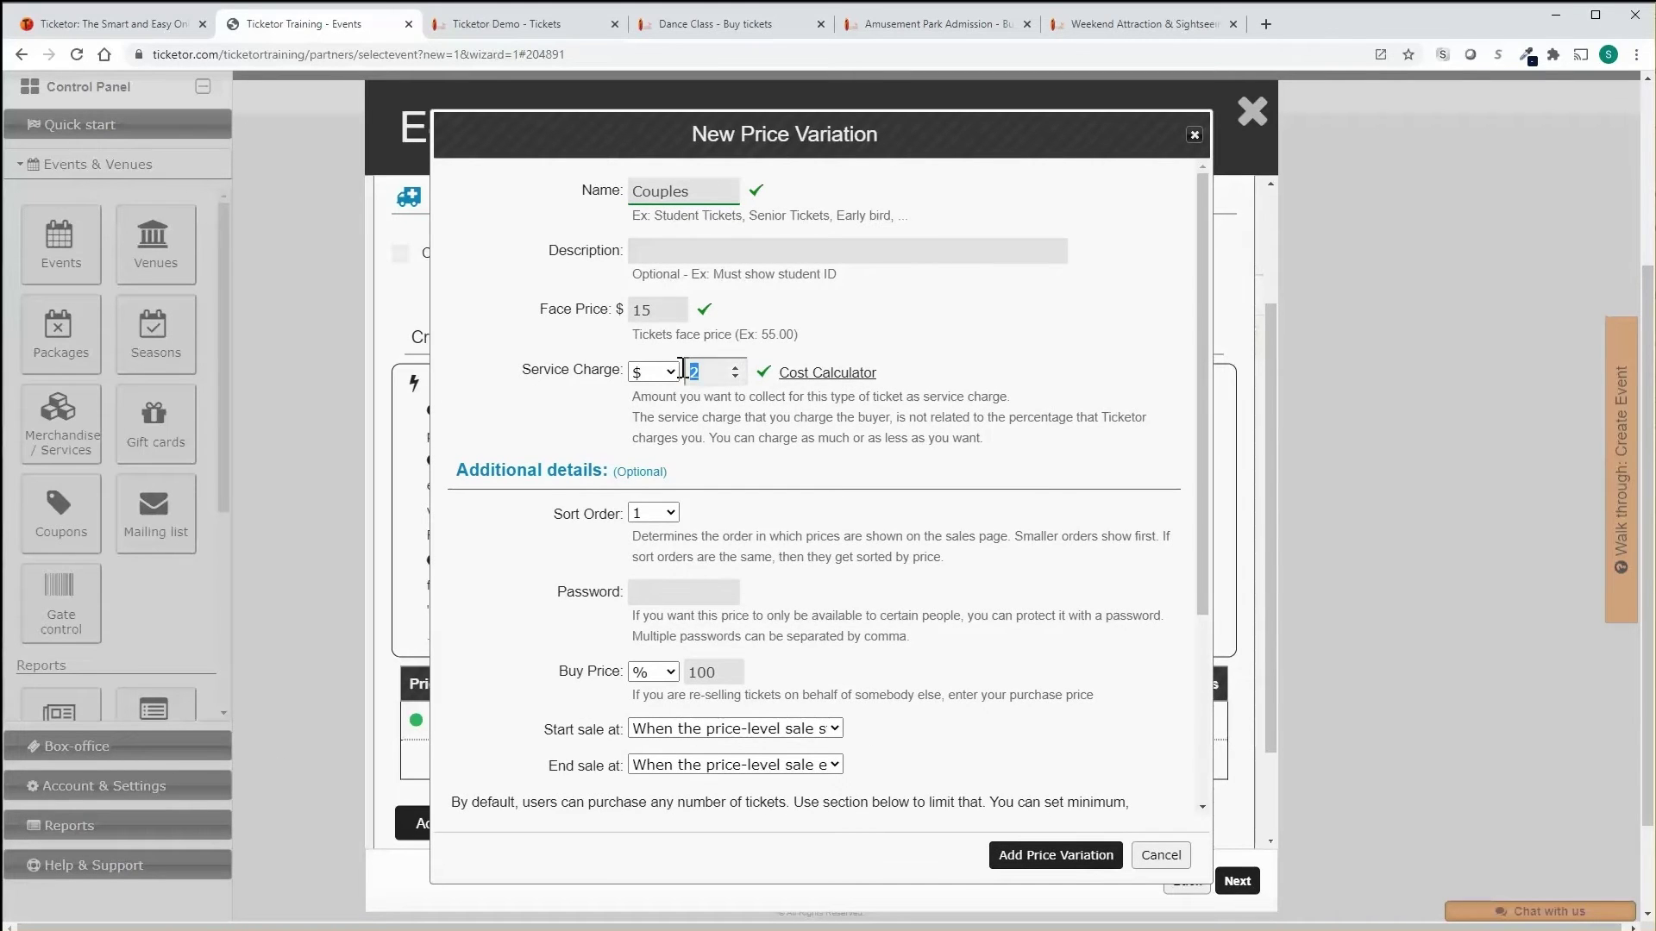
Step: Require at least 2 Couples tickets in increments of 2, save it, and decline further variations
scroll(678, 474, down, 3)
double_click(695, 613)
text(2)
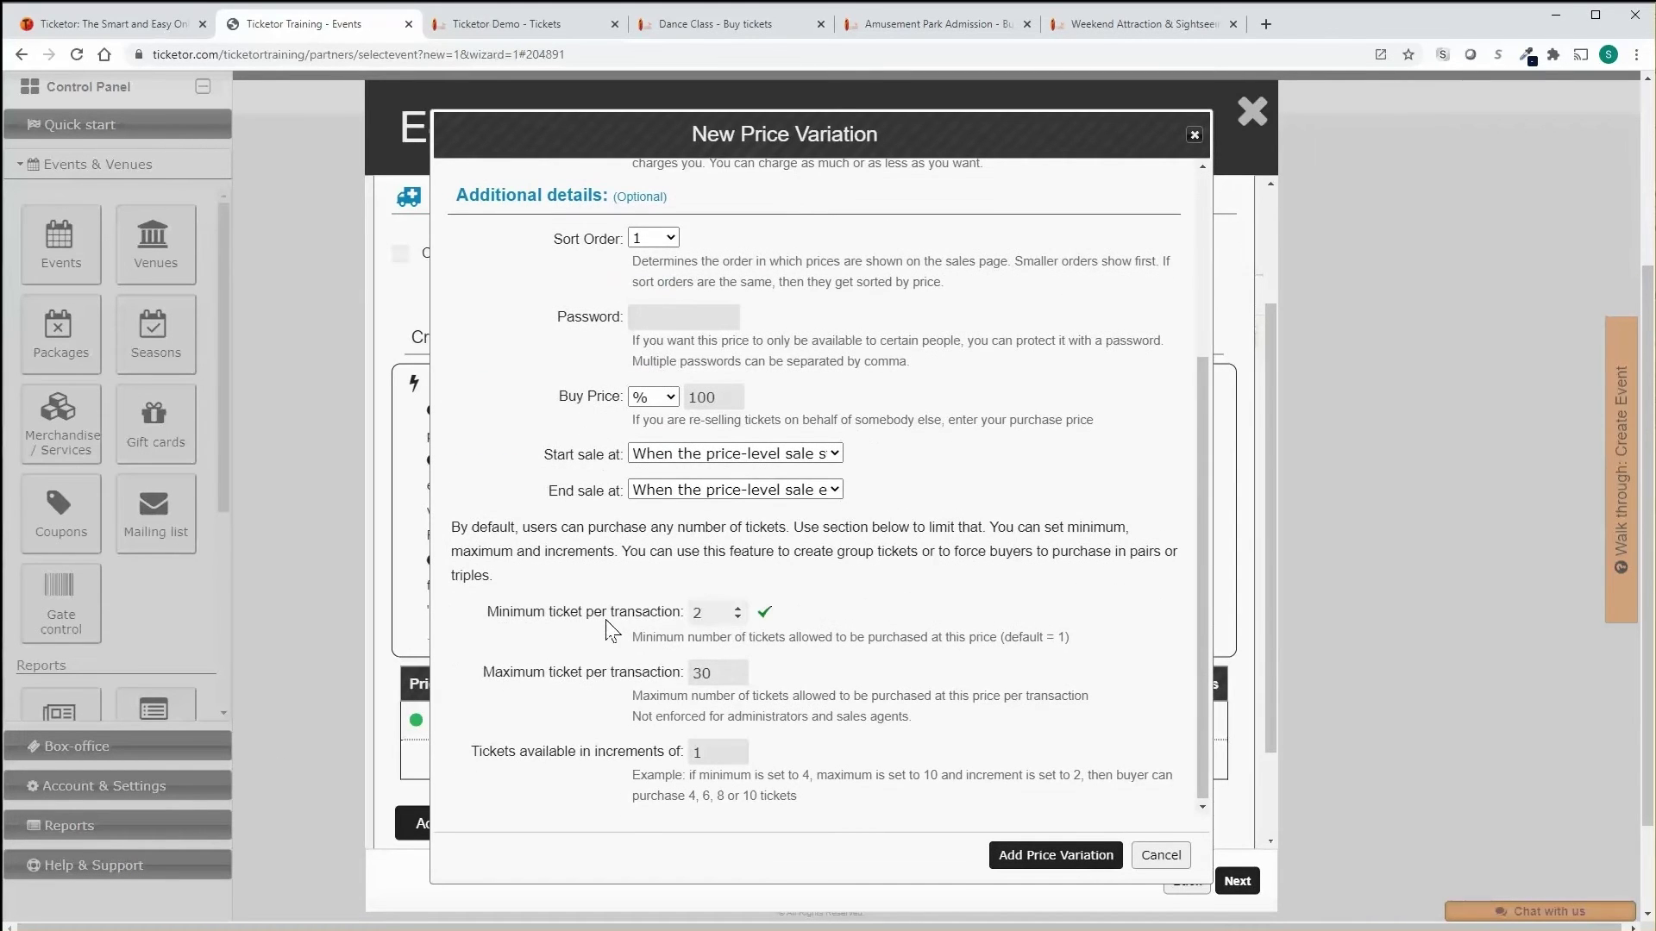
double_click(691, 756)
text(2)
click(1055, 855)
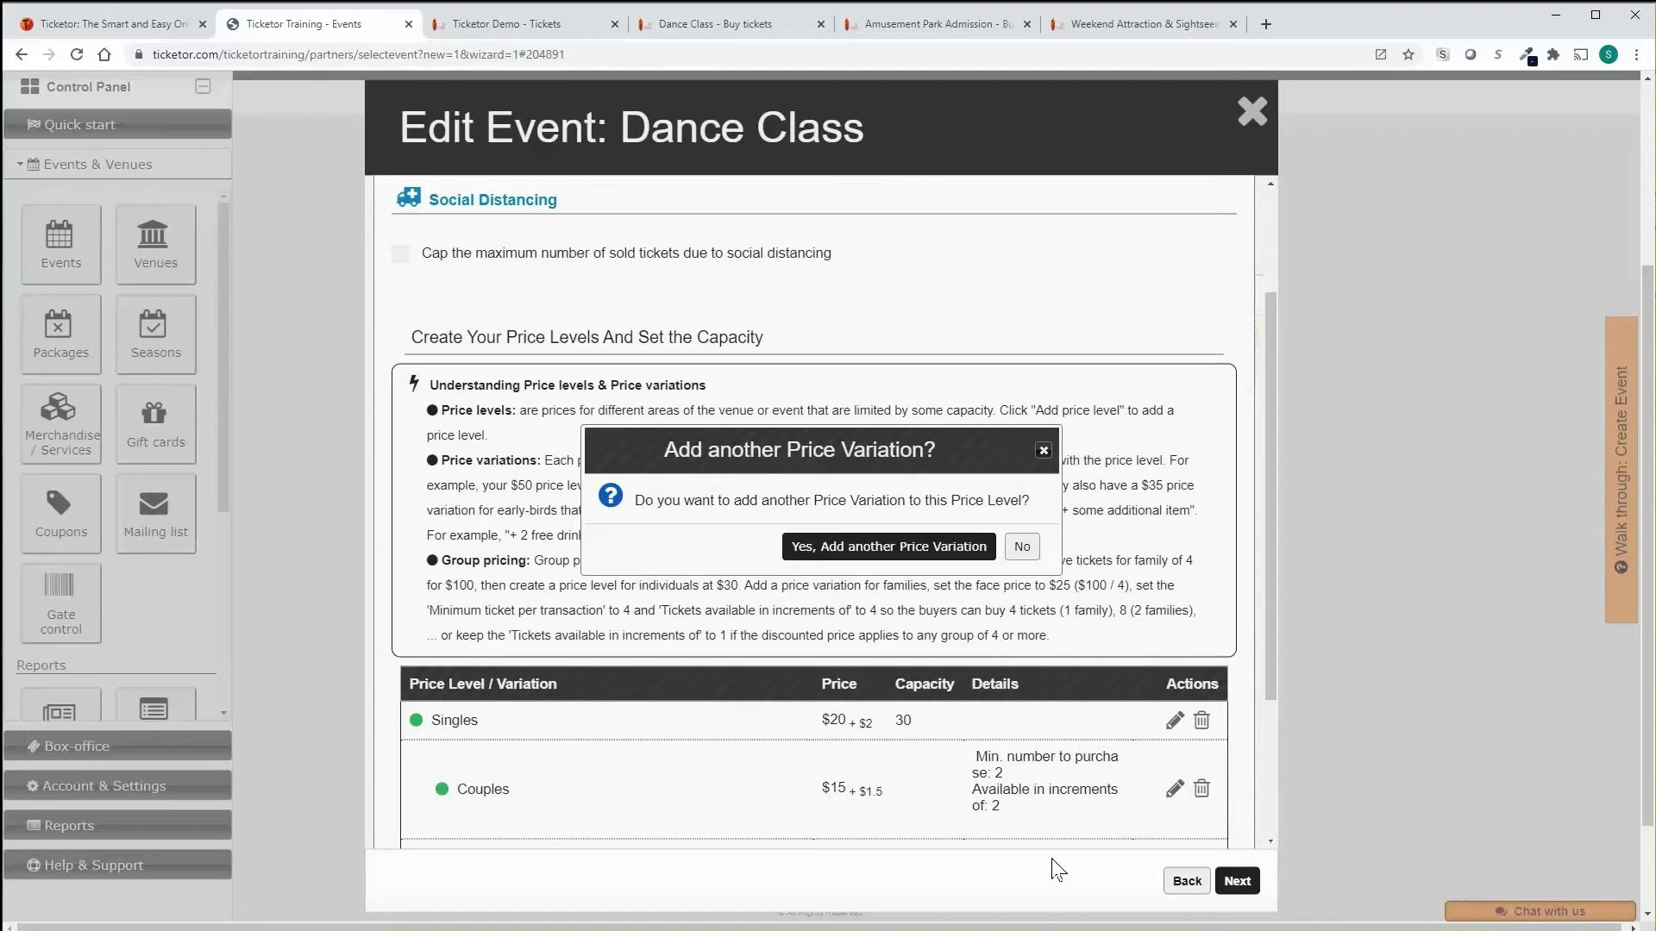
click(1022, 555)
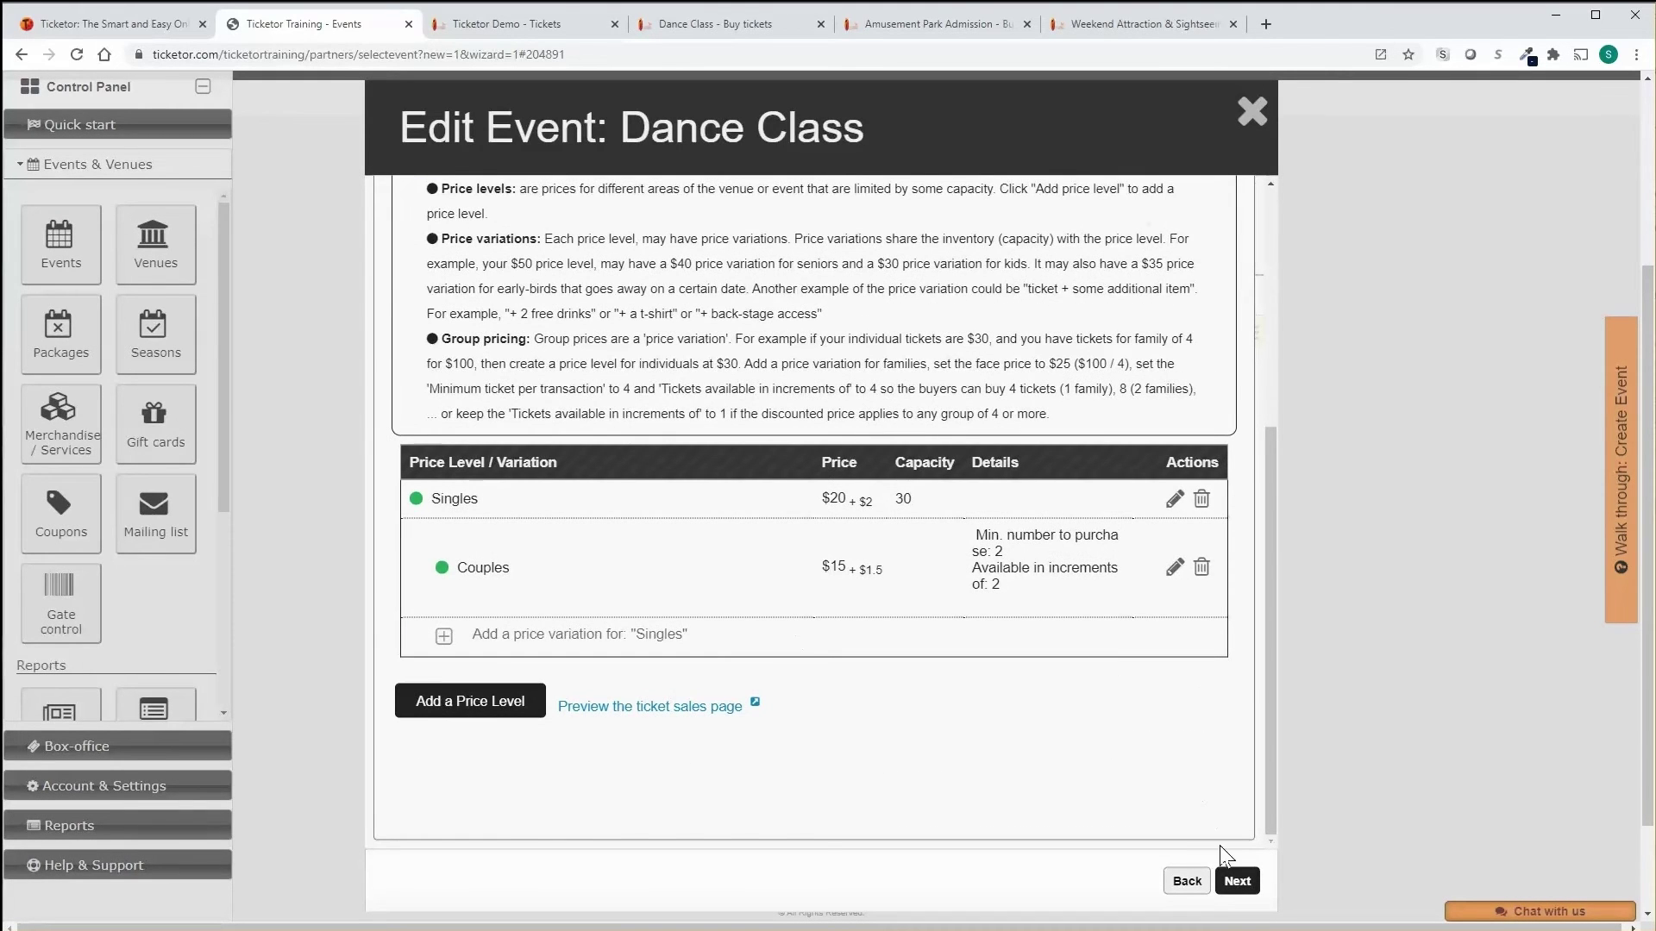
Step: Advance from the price table to the Add a Credit Card Processor step
click(1234, 880)
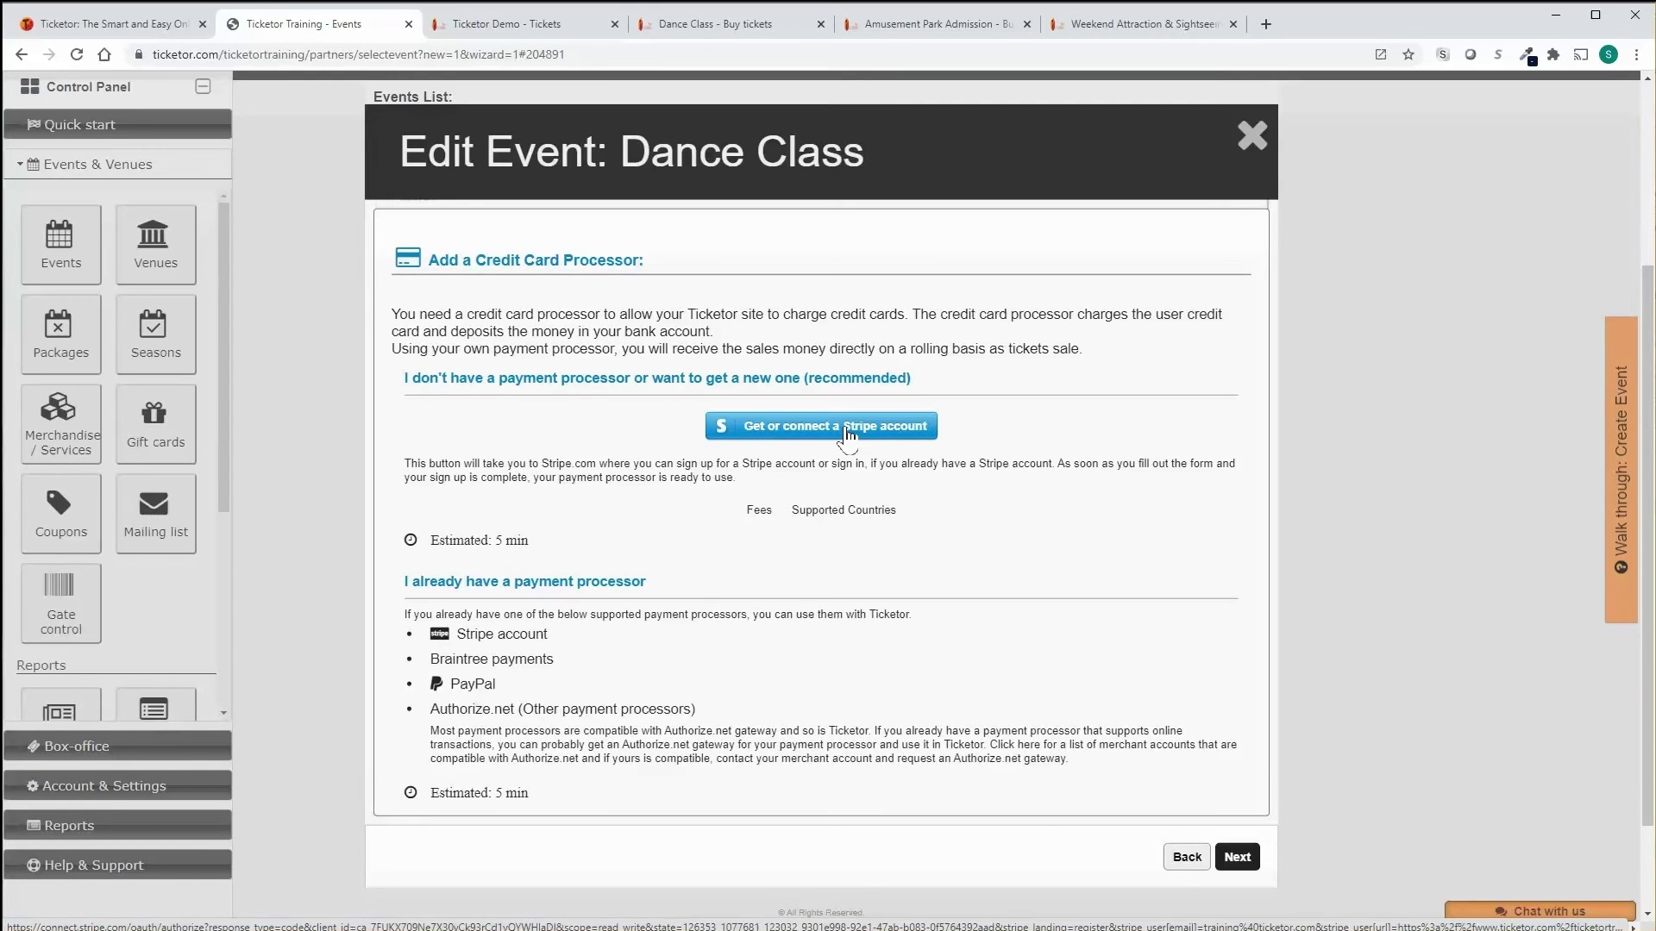
Step: Connect a PayPal account as the payment processor and confirm Ticketor shows it connected
click(473, 684)
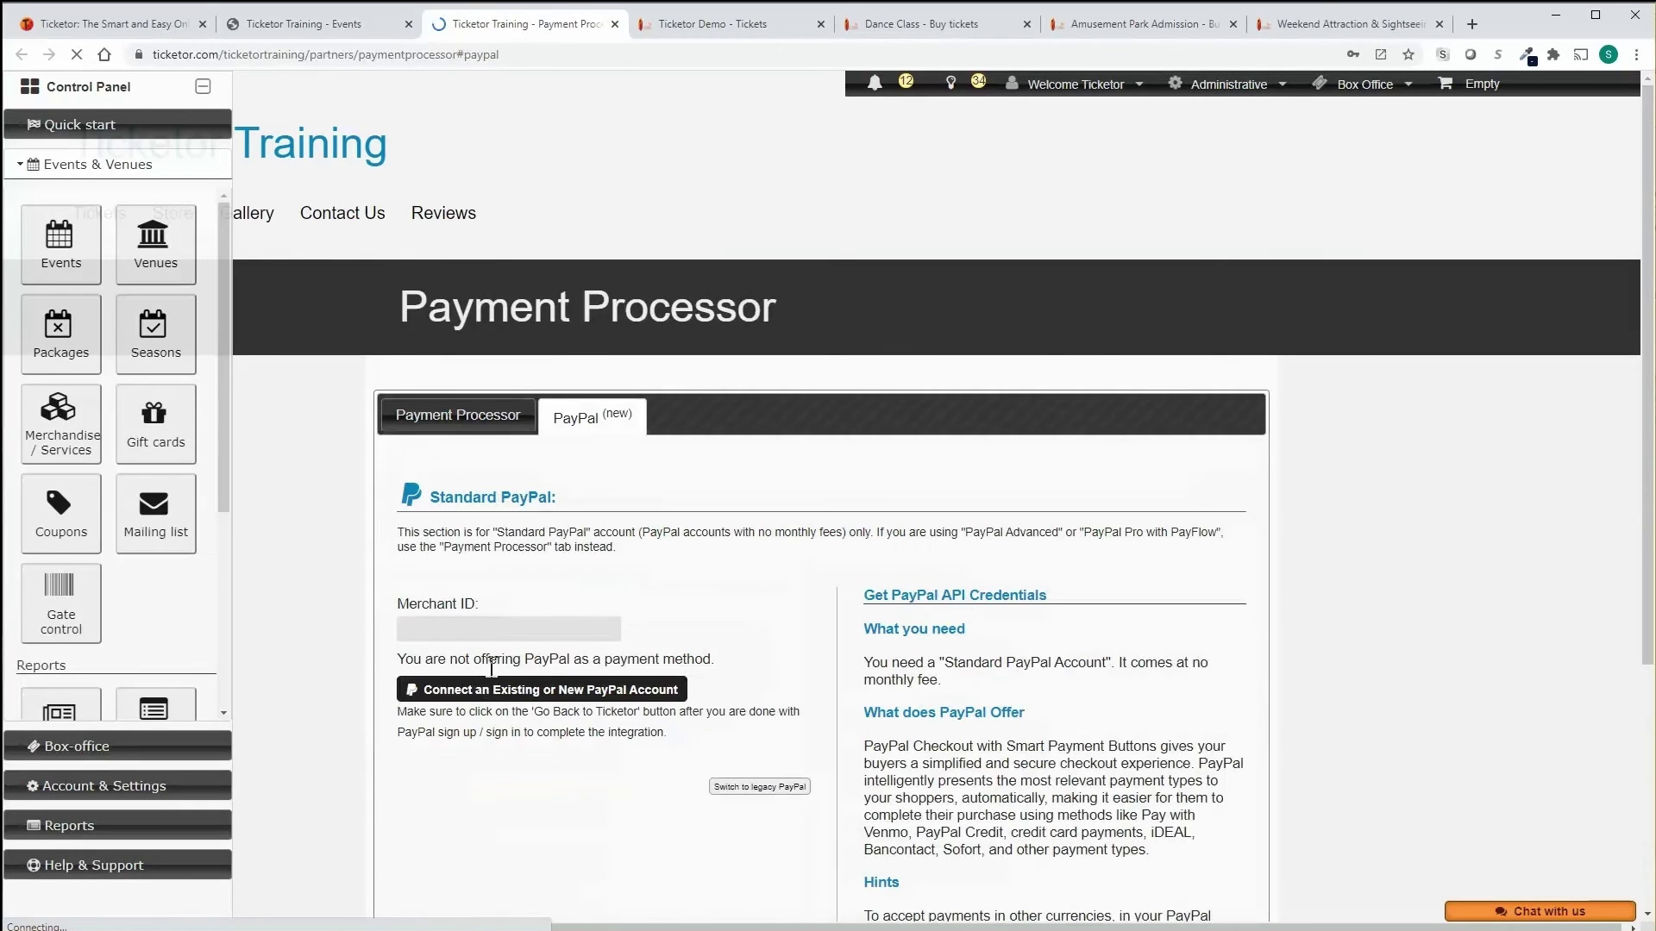
click(490, 694)
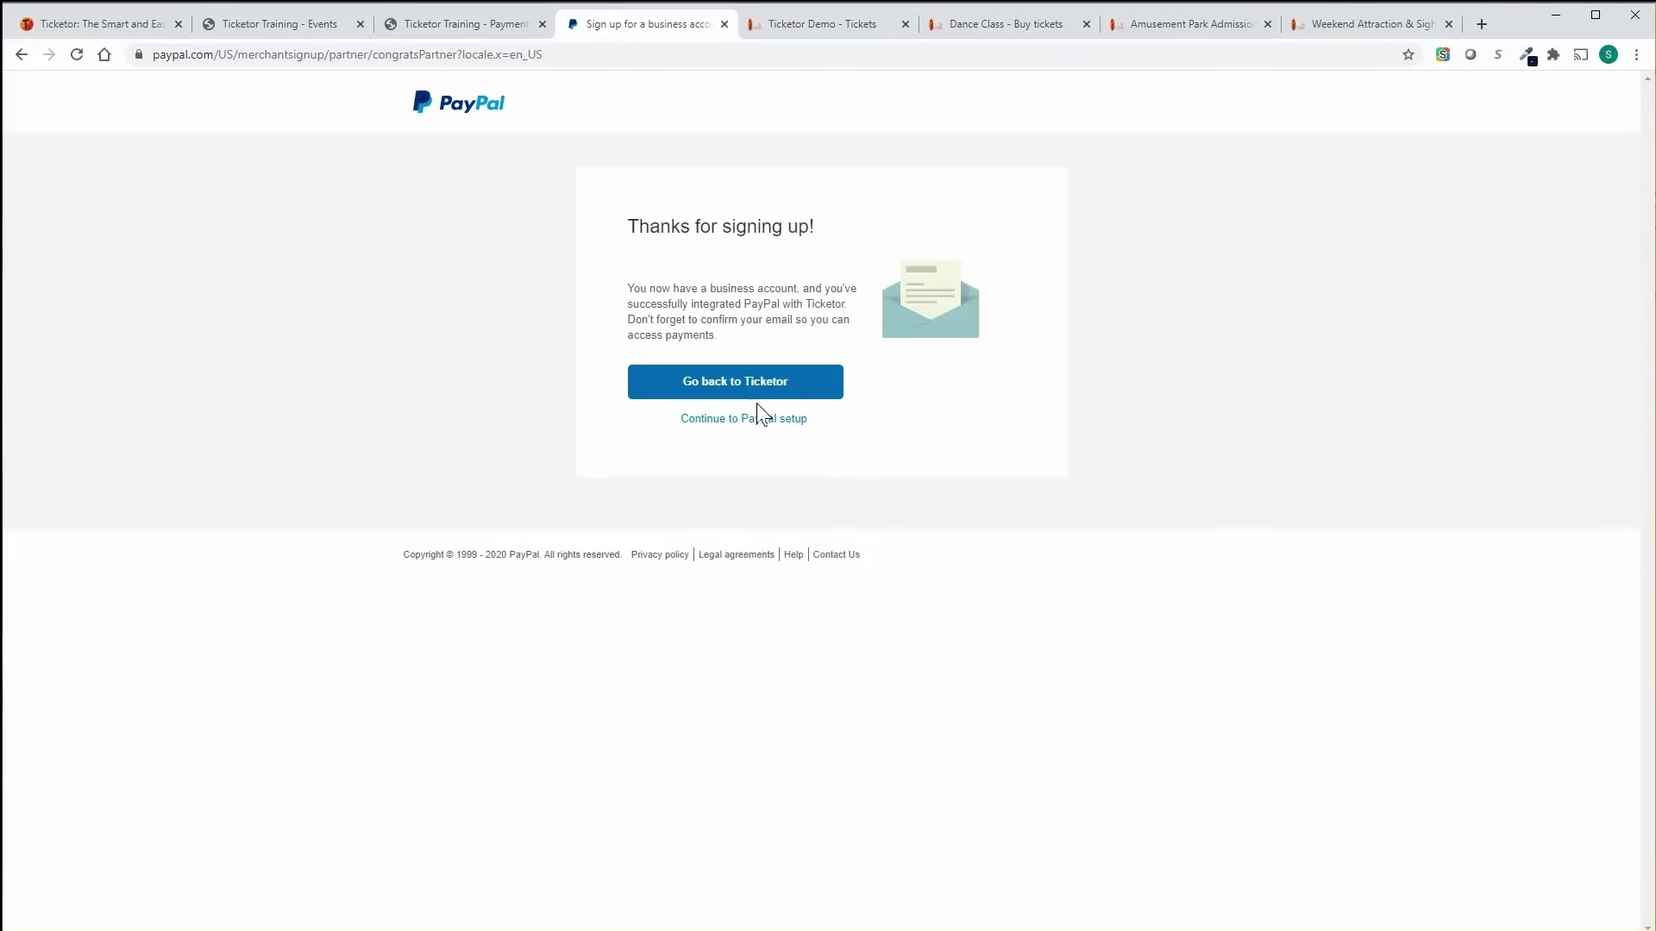
click(754, 376)
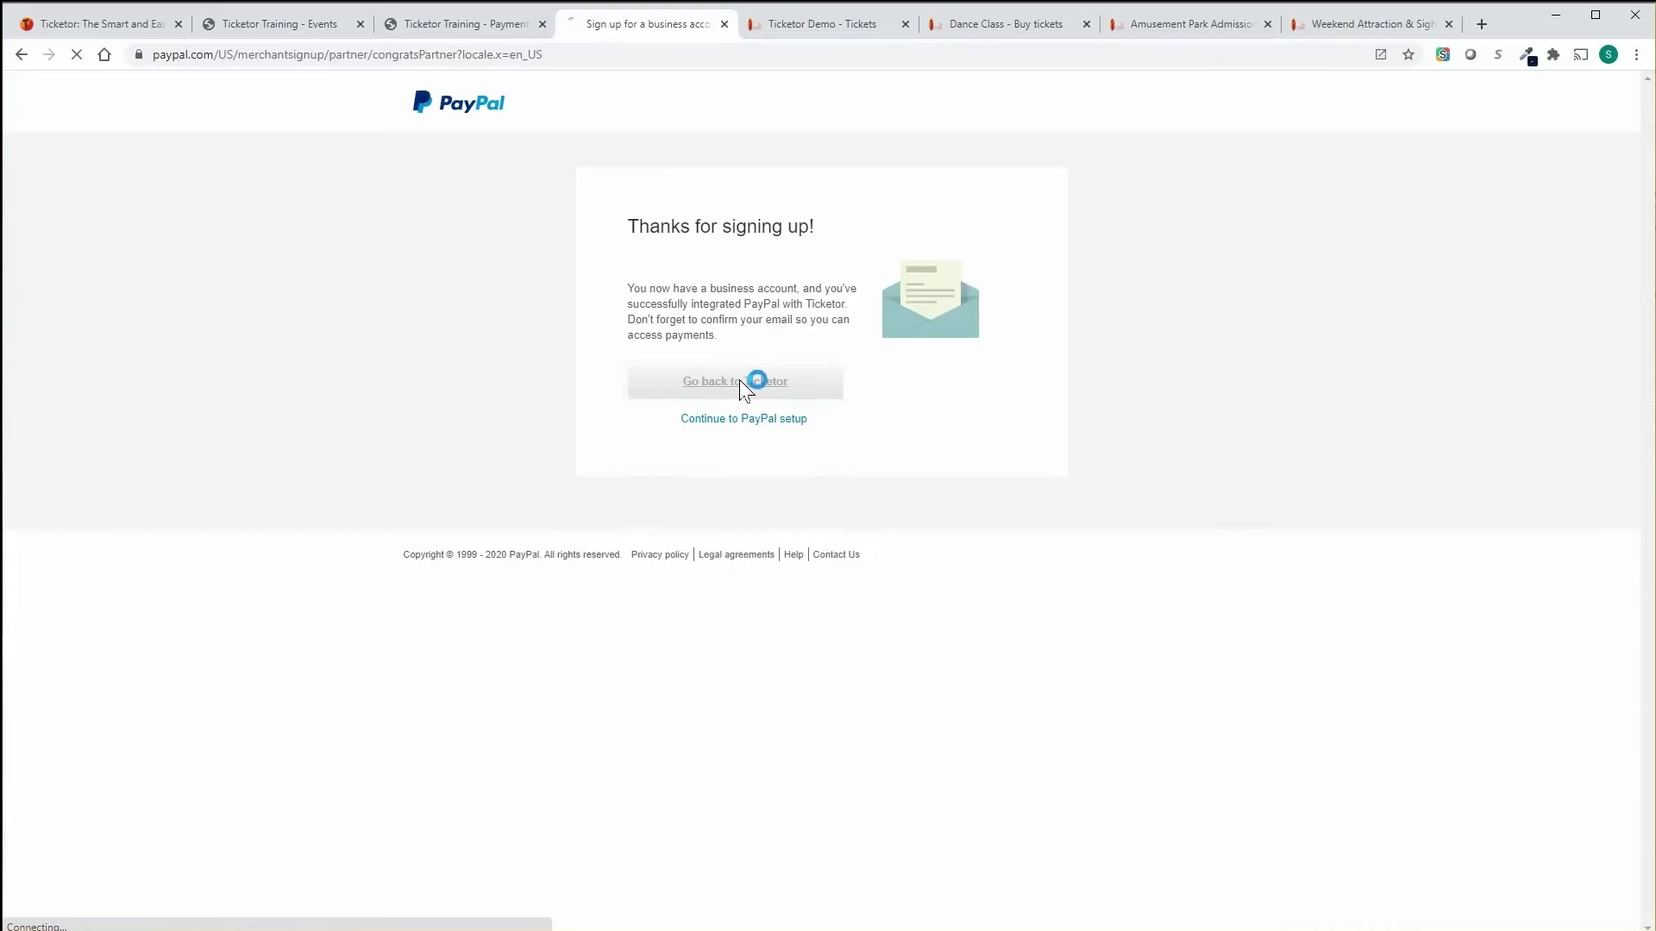
scroll(576, 821, down, 2)
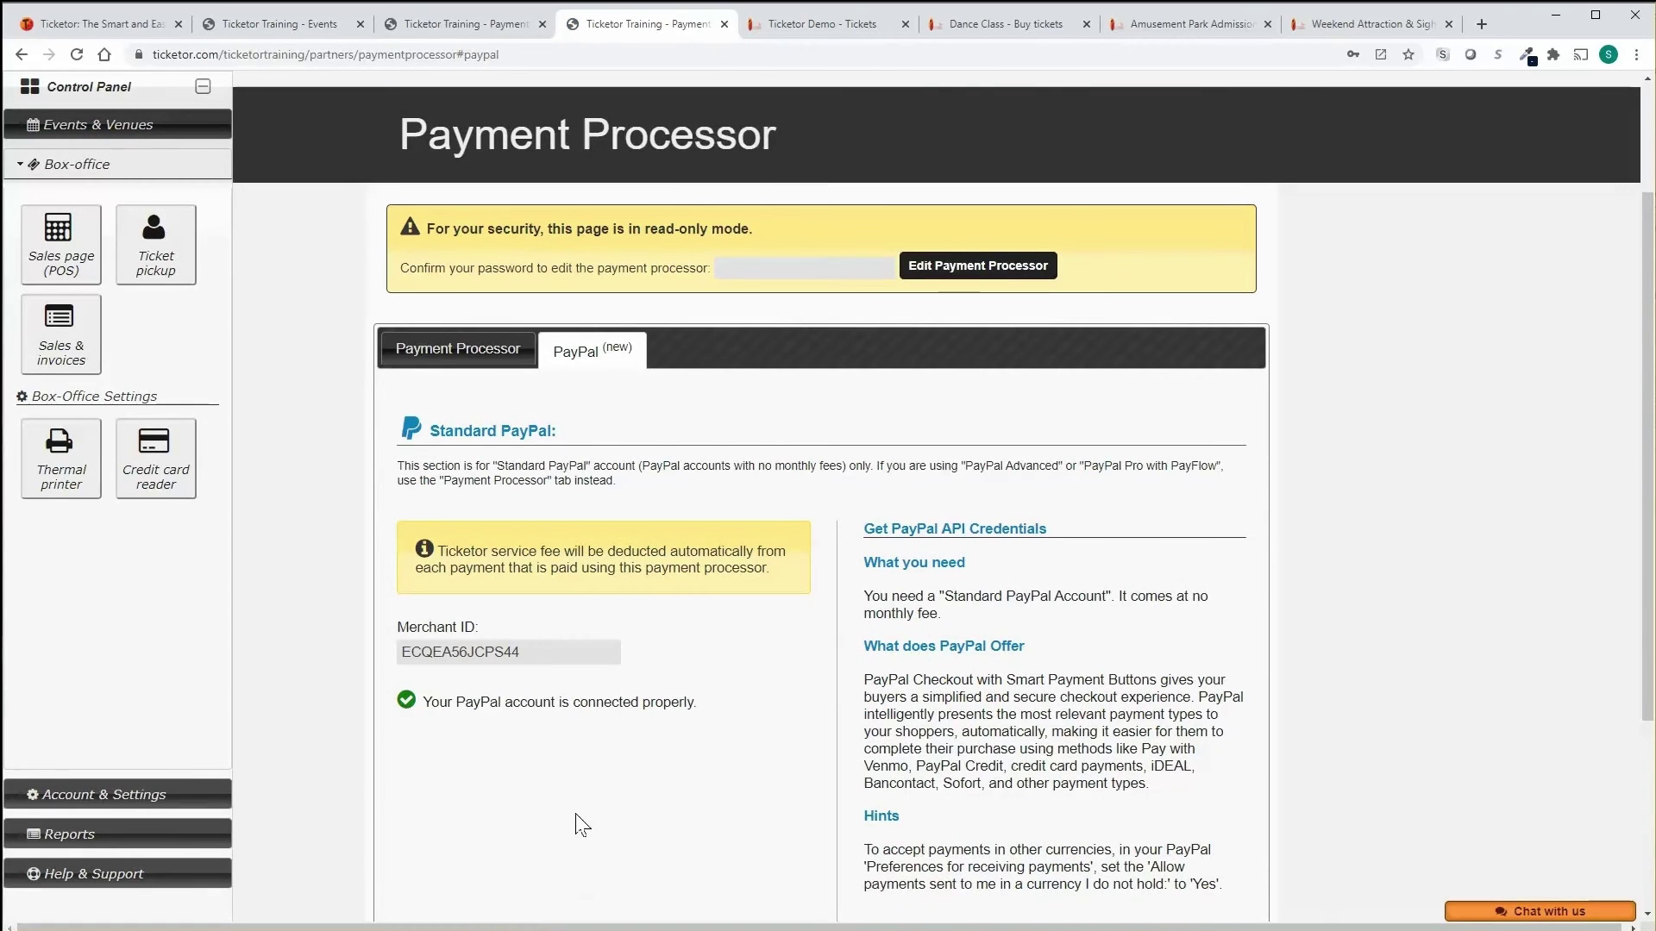
scroll(574, 816, up, 2)
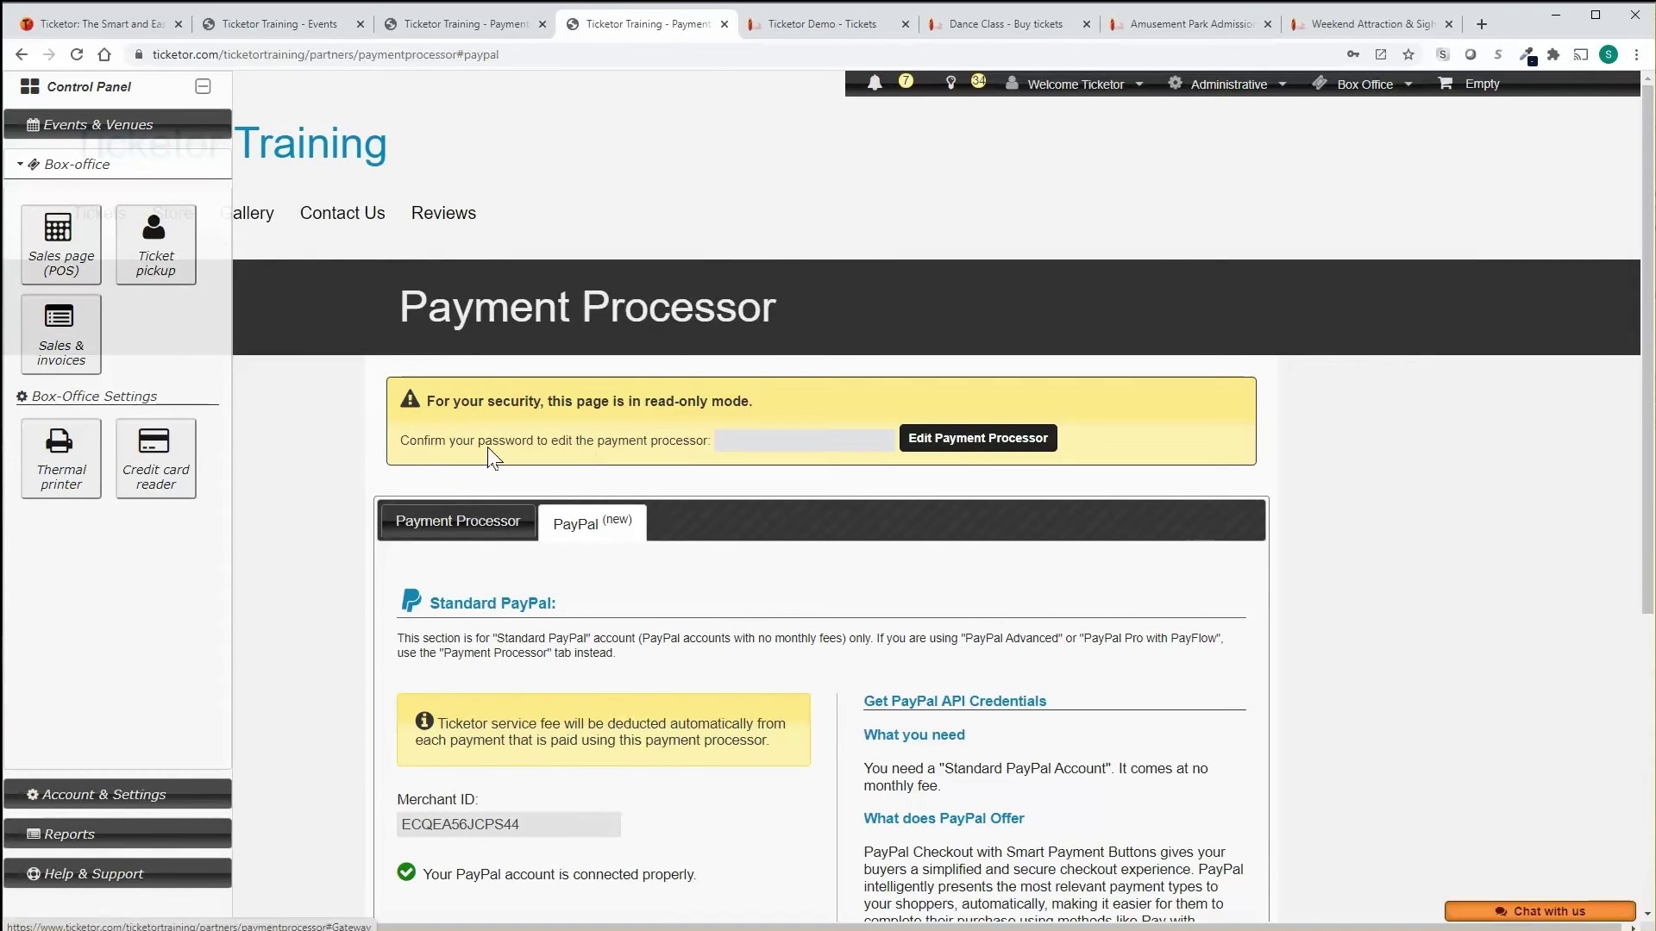
Step: Return to the event wizard, pass the payment step, and finish to open the Dance Class editor
click(259, 24)
click(1228, 853)
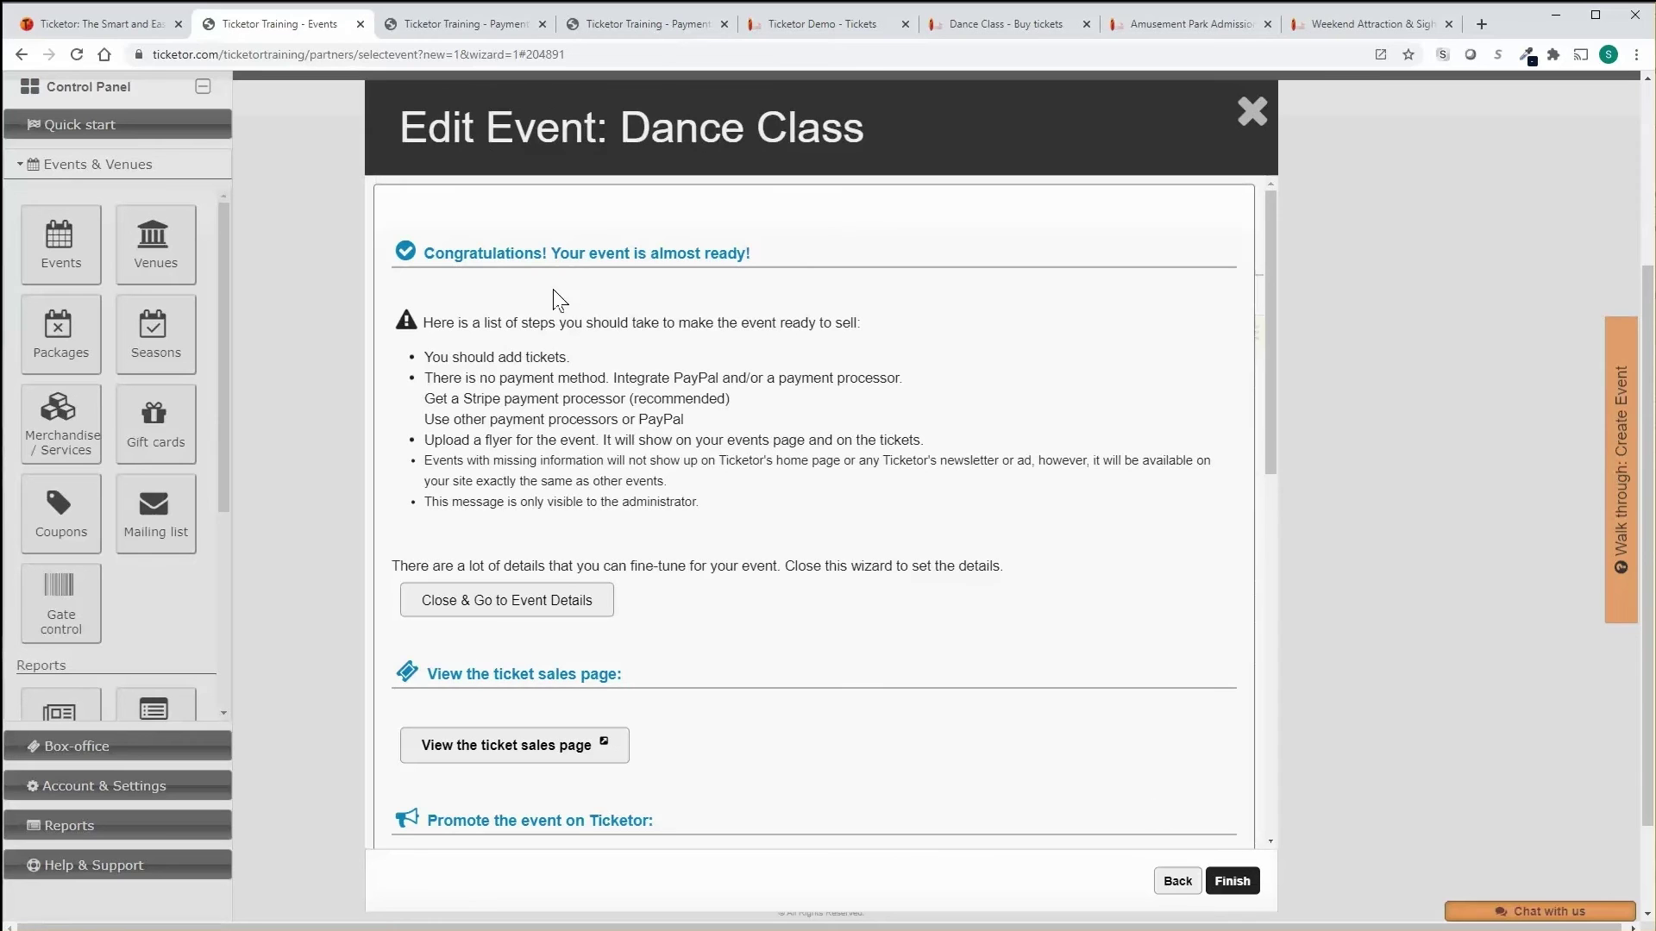
scroll(733, 431, down, 4)
scroll(480, 616, down, 3)
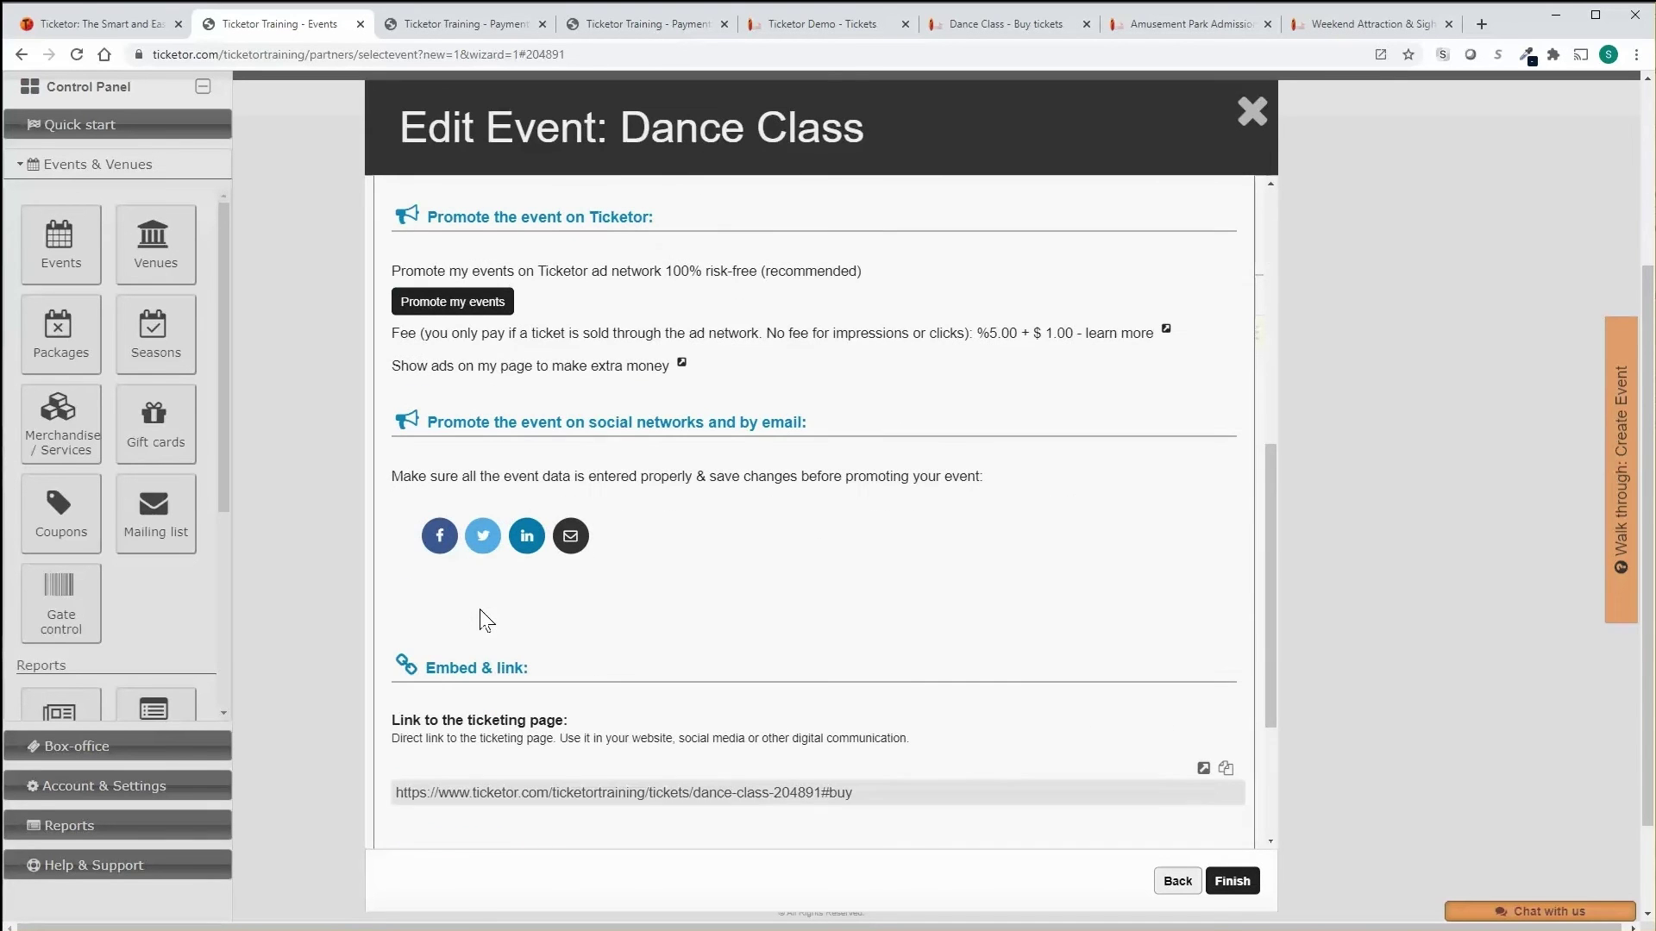
click(1233, 880)
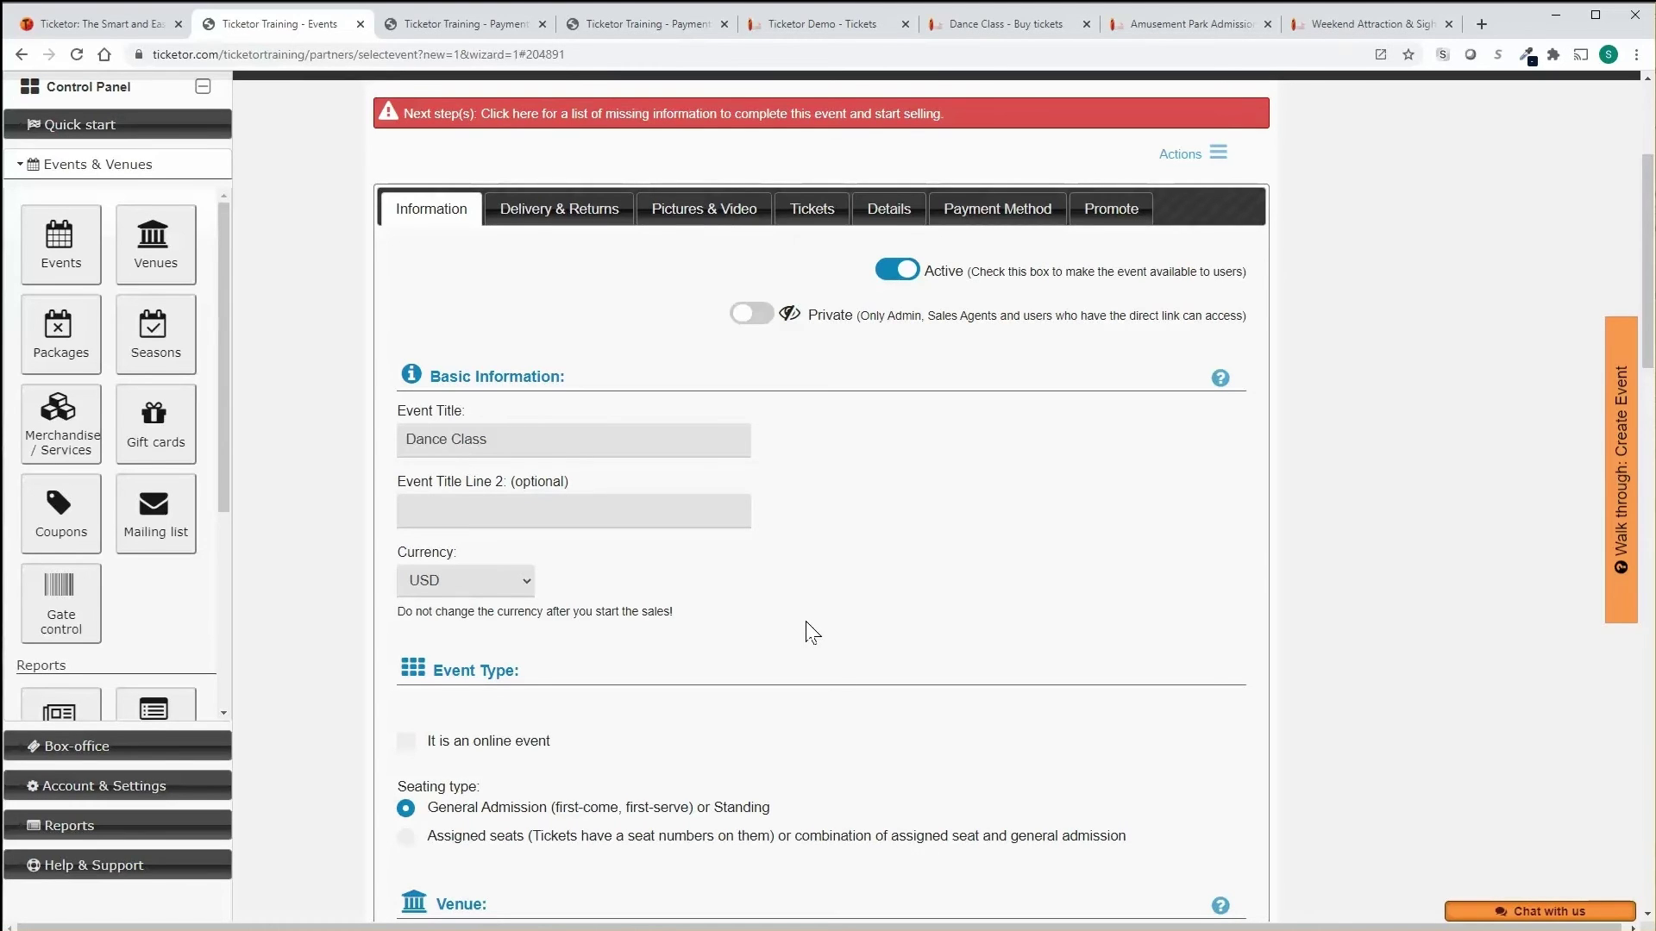
Step: Scroll through the Dance Class Information tab to review the venue, date and duration
scroll(807, 634, down, 1)
scroll(807, 634, up, 1)
scroll(807, 634, down, 9)
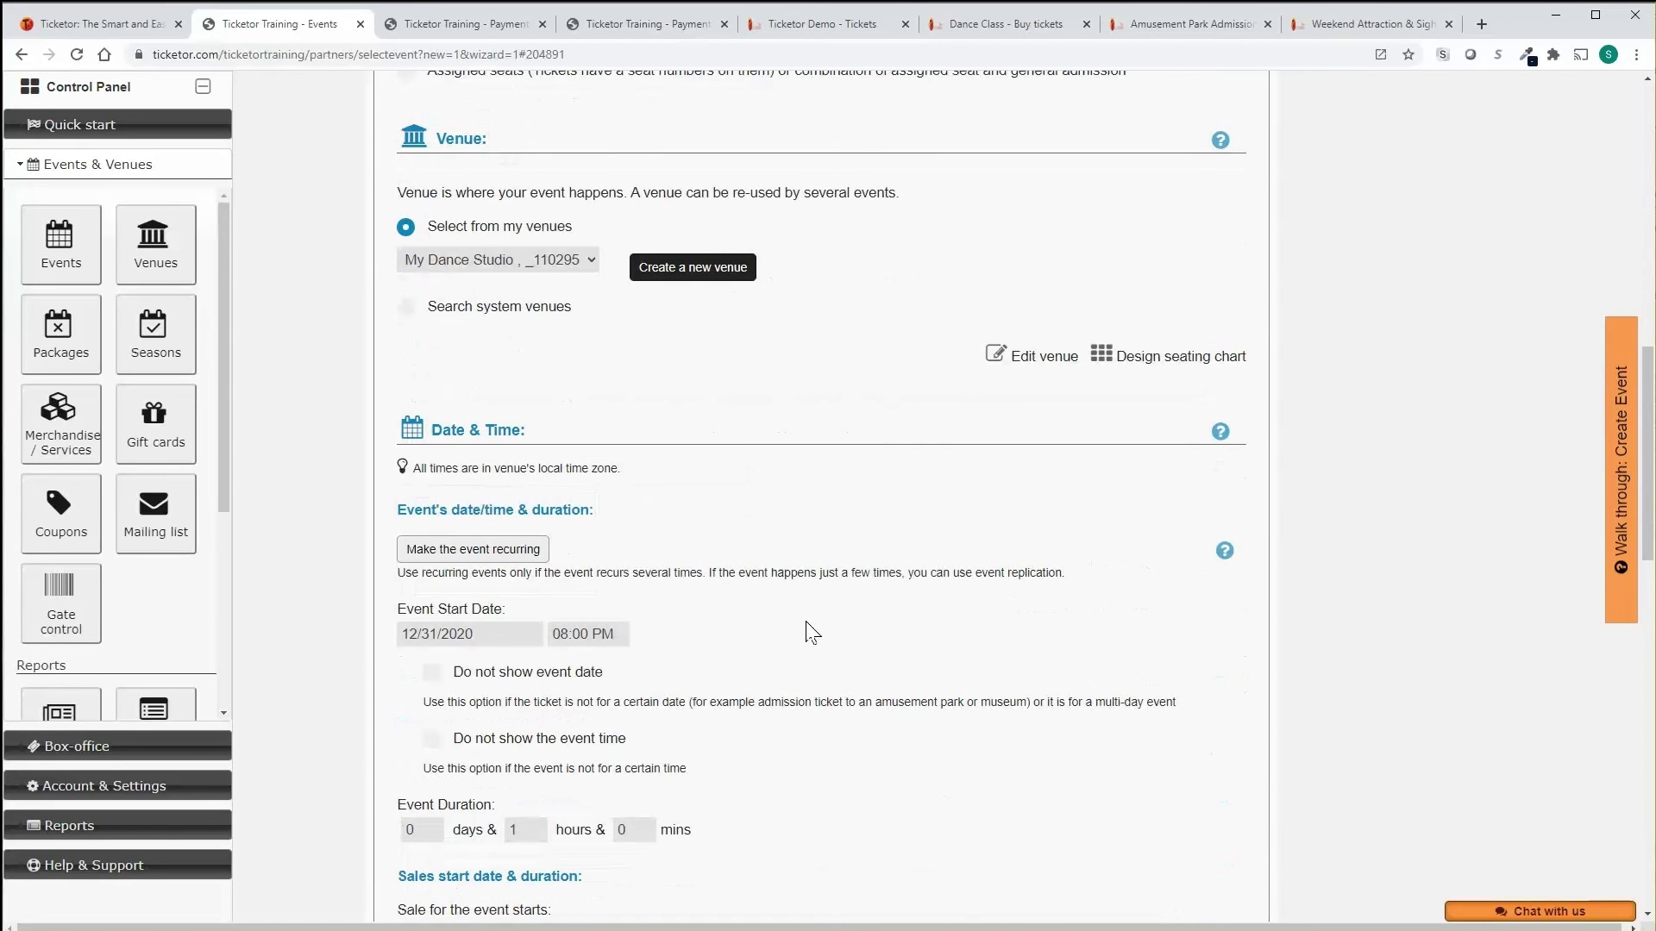
scroll(810, 634, down, 1)
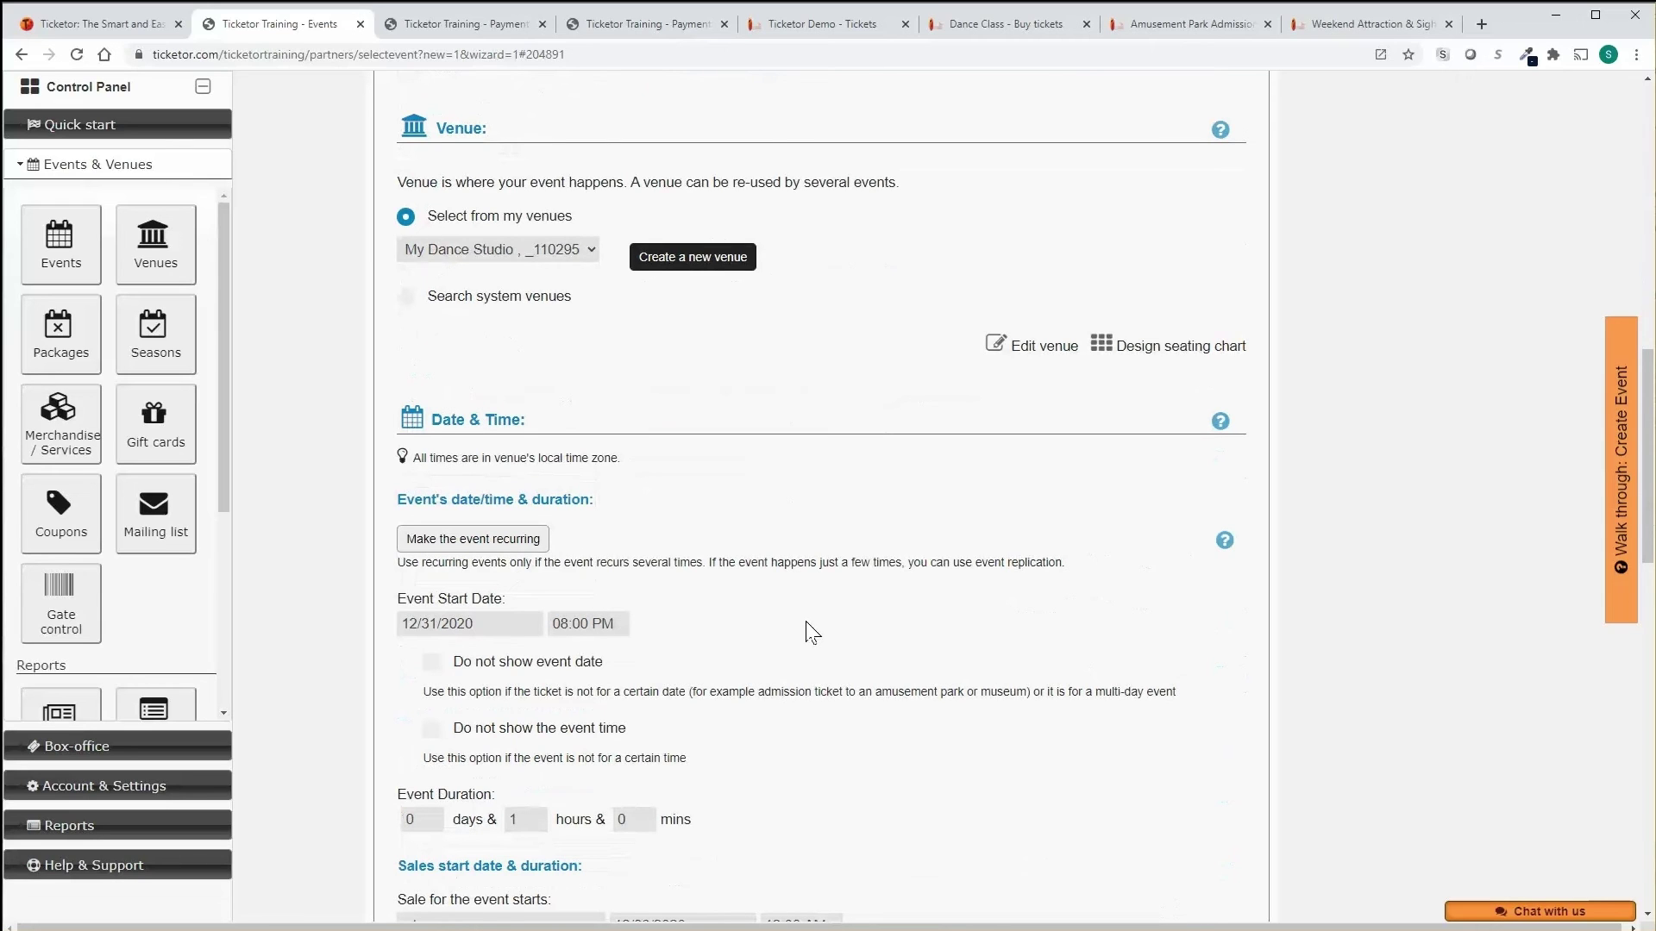
scroll(807, 630, up, 10)
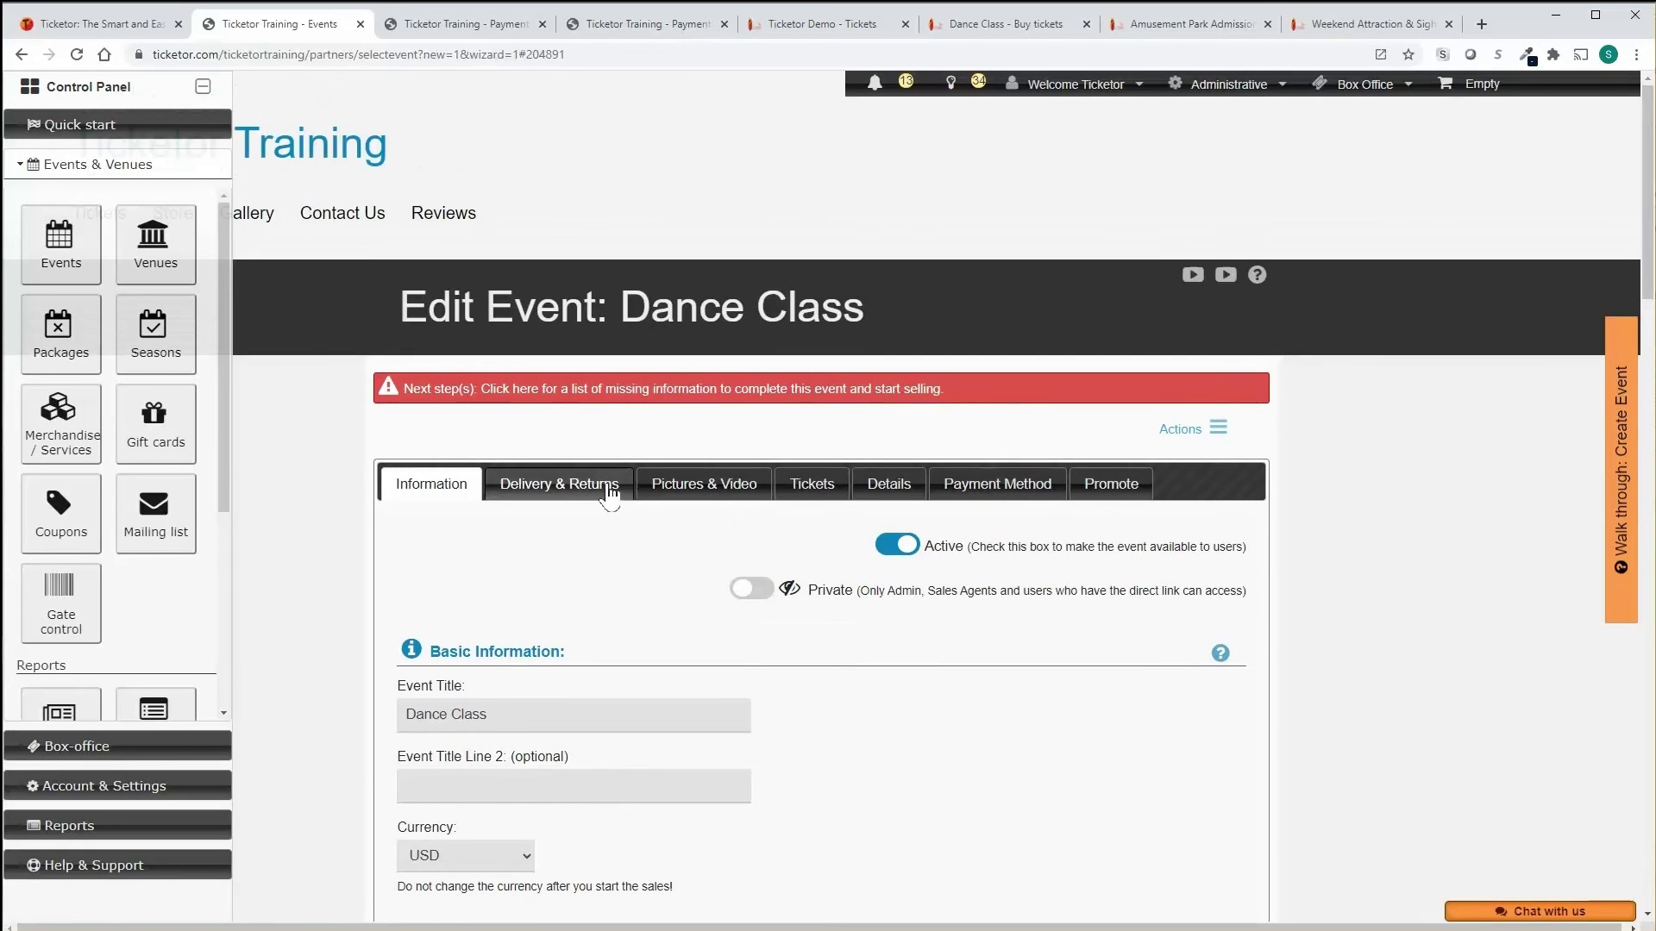
Step: Open Delivery & Returns and review the Will-Call, e-Ticket and returns policy settings
click(593, 489)
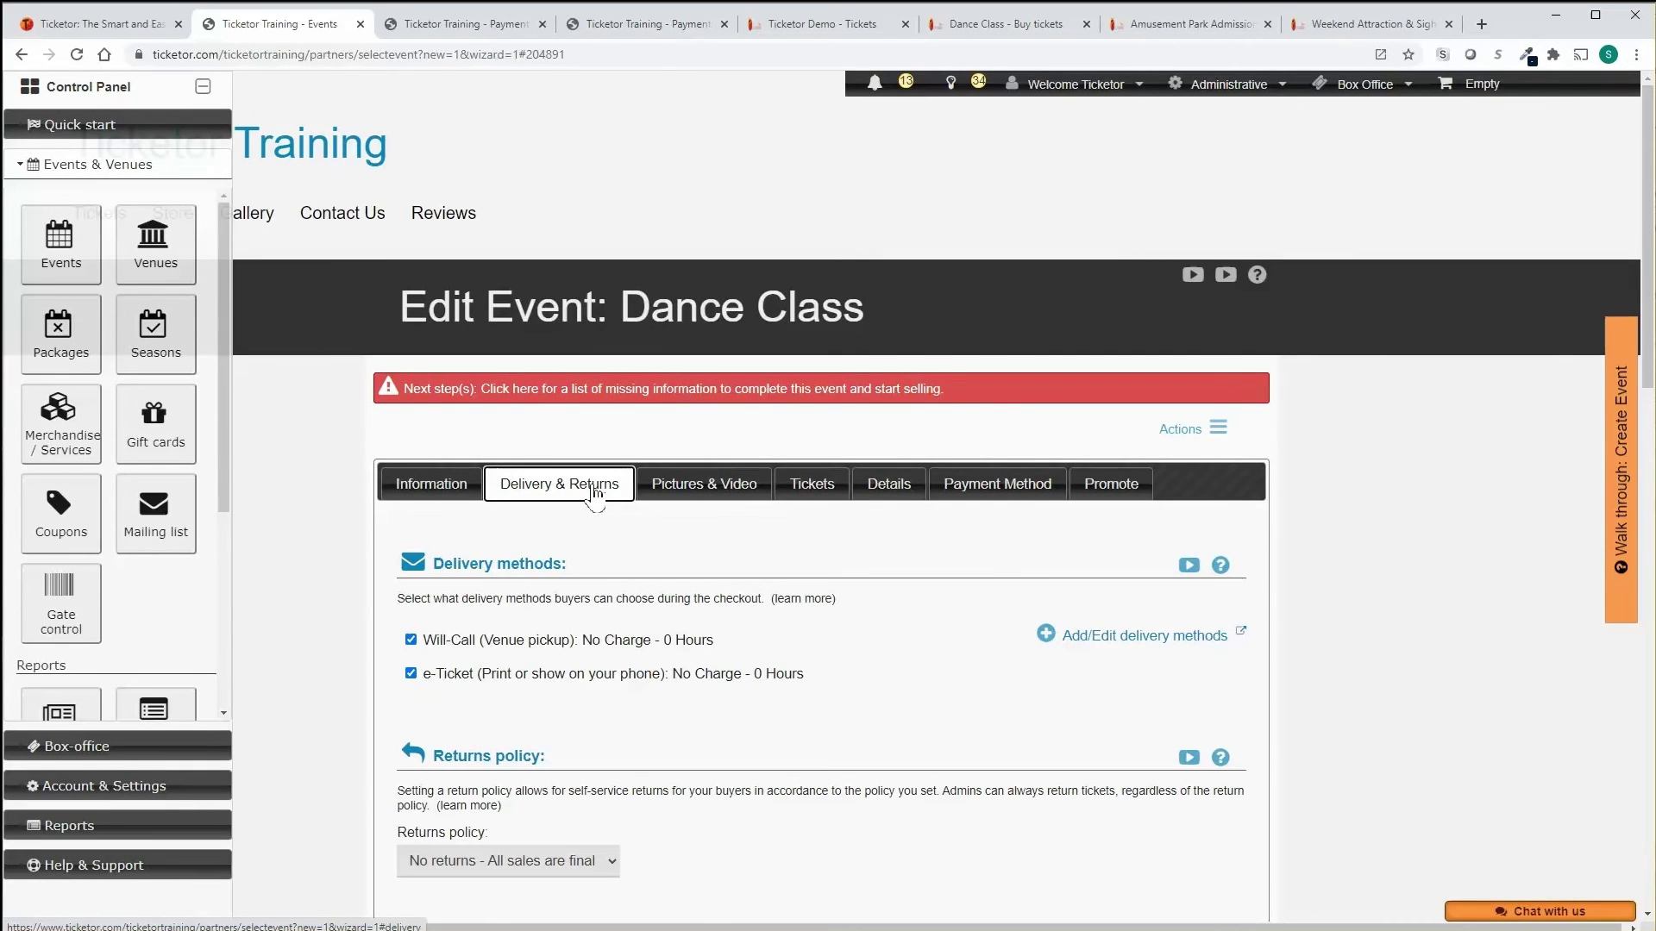
scroll(601, 560, down, 5)
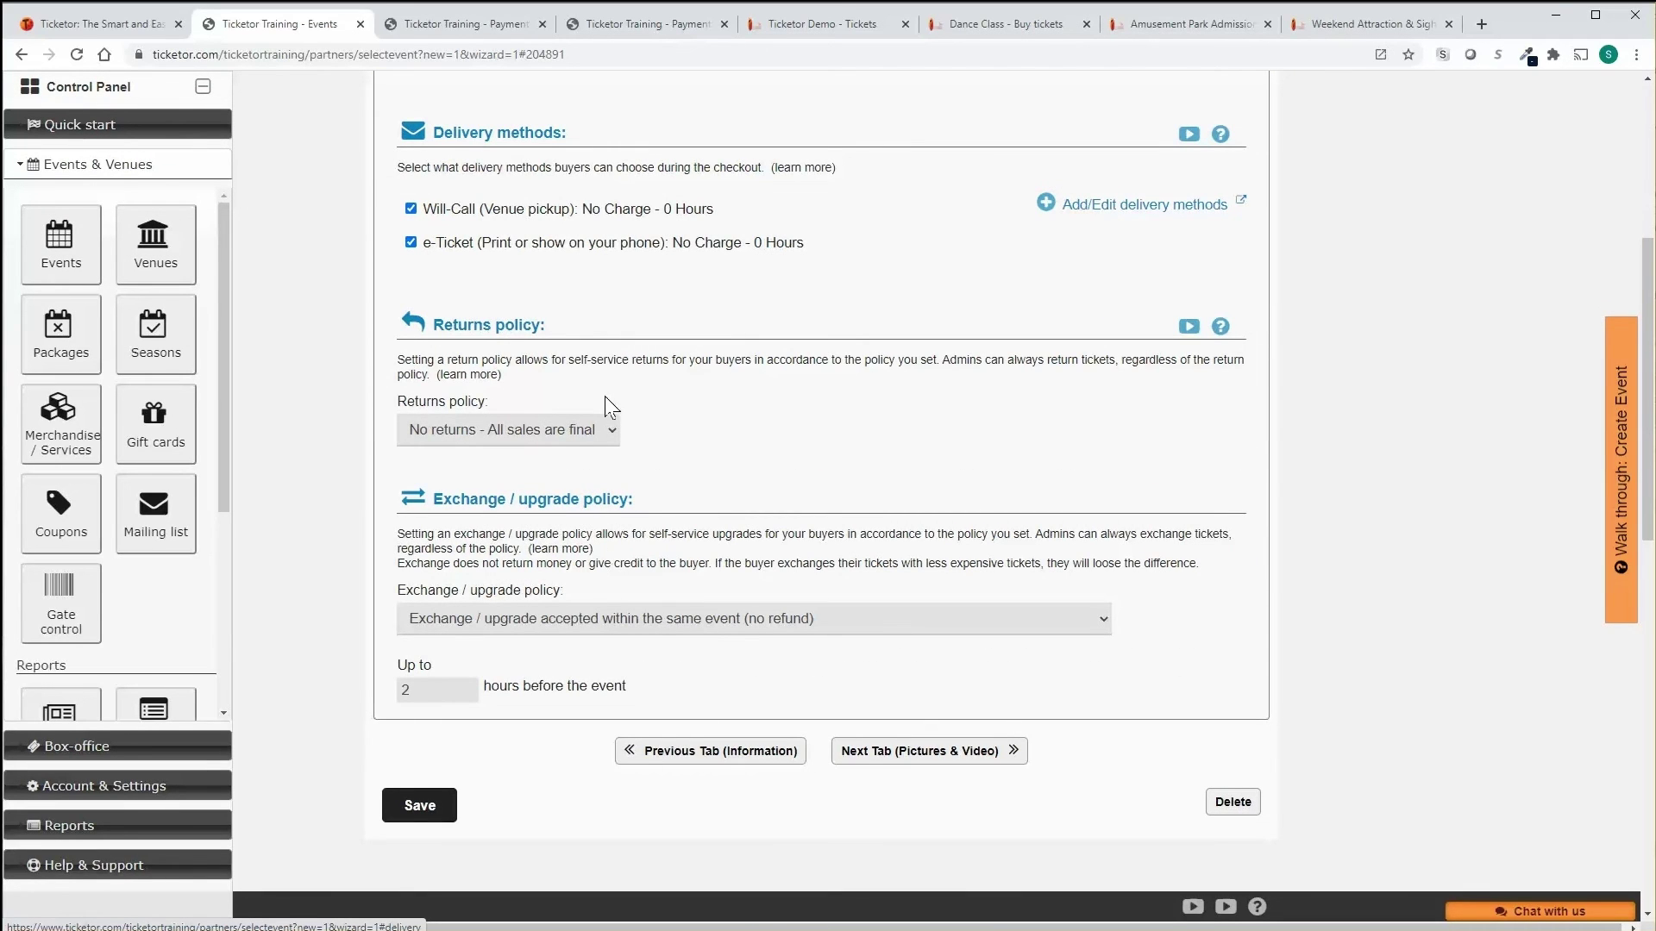
scroll(614, 345, up, 4)
Step: Pass through the Tickets tab to the Details tab and browse its options
scroll(681, 353, up, 1)
click(811, 483)
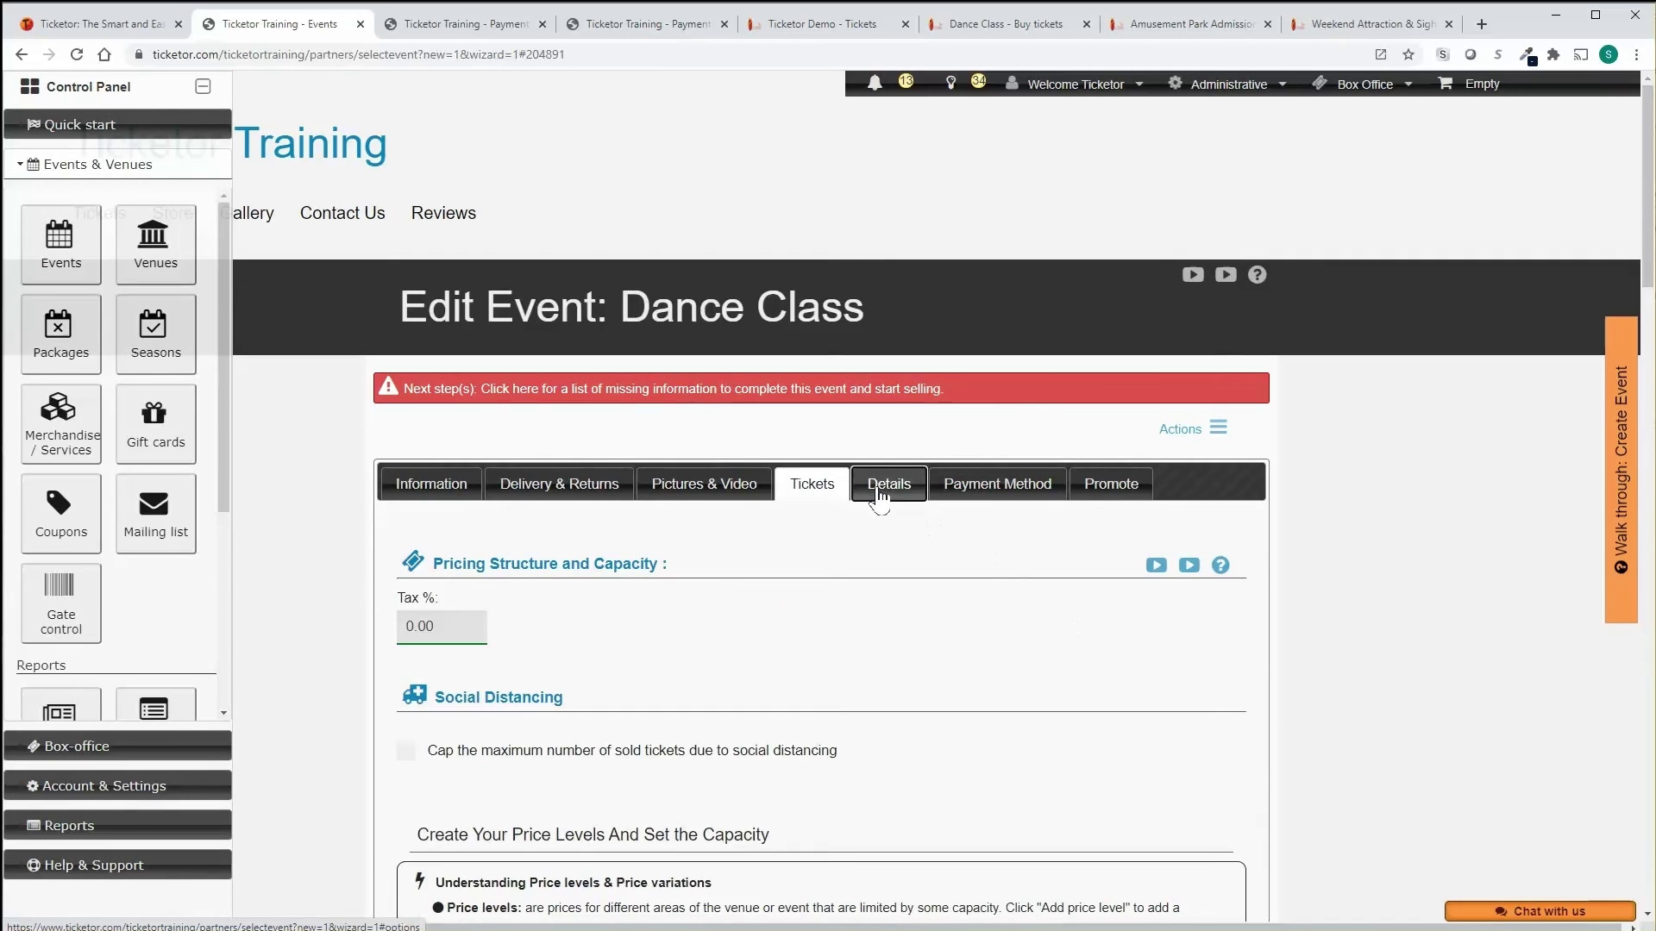
click(886, 487)
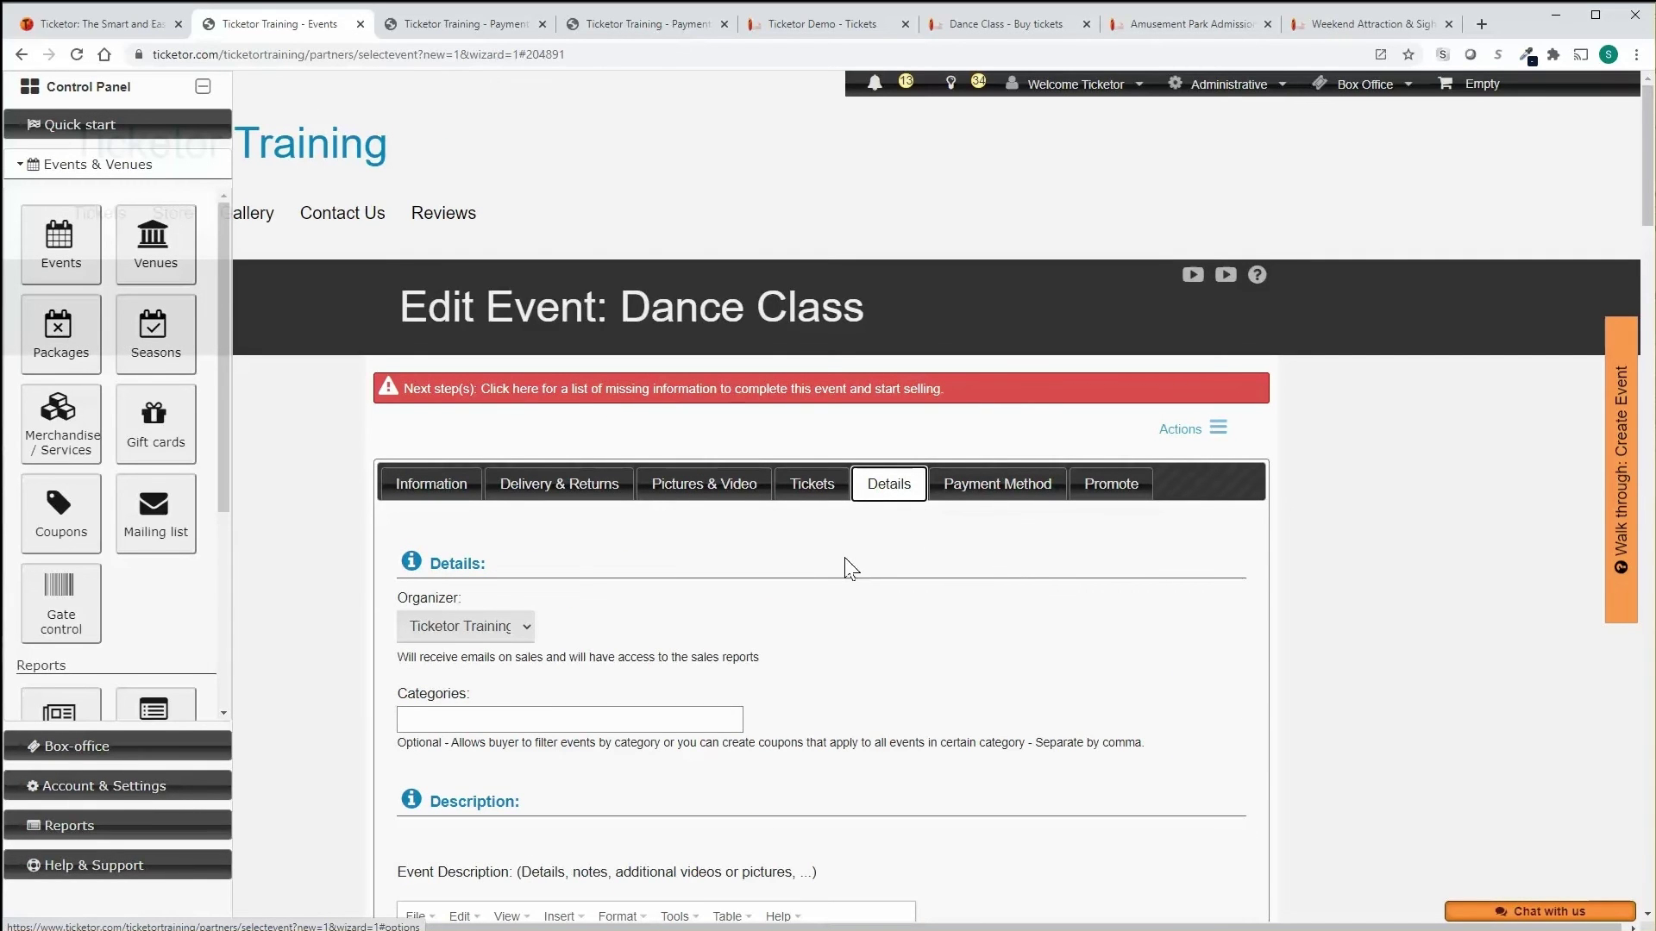
scroll(854, 564, down, 2)
scroll(849, 568, down, 7)
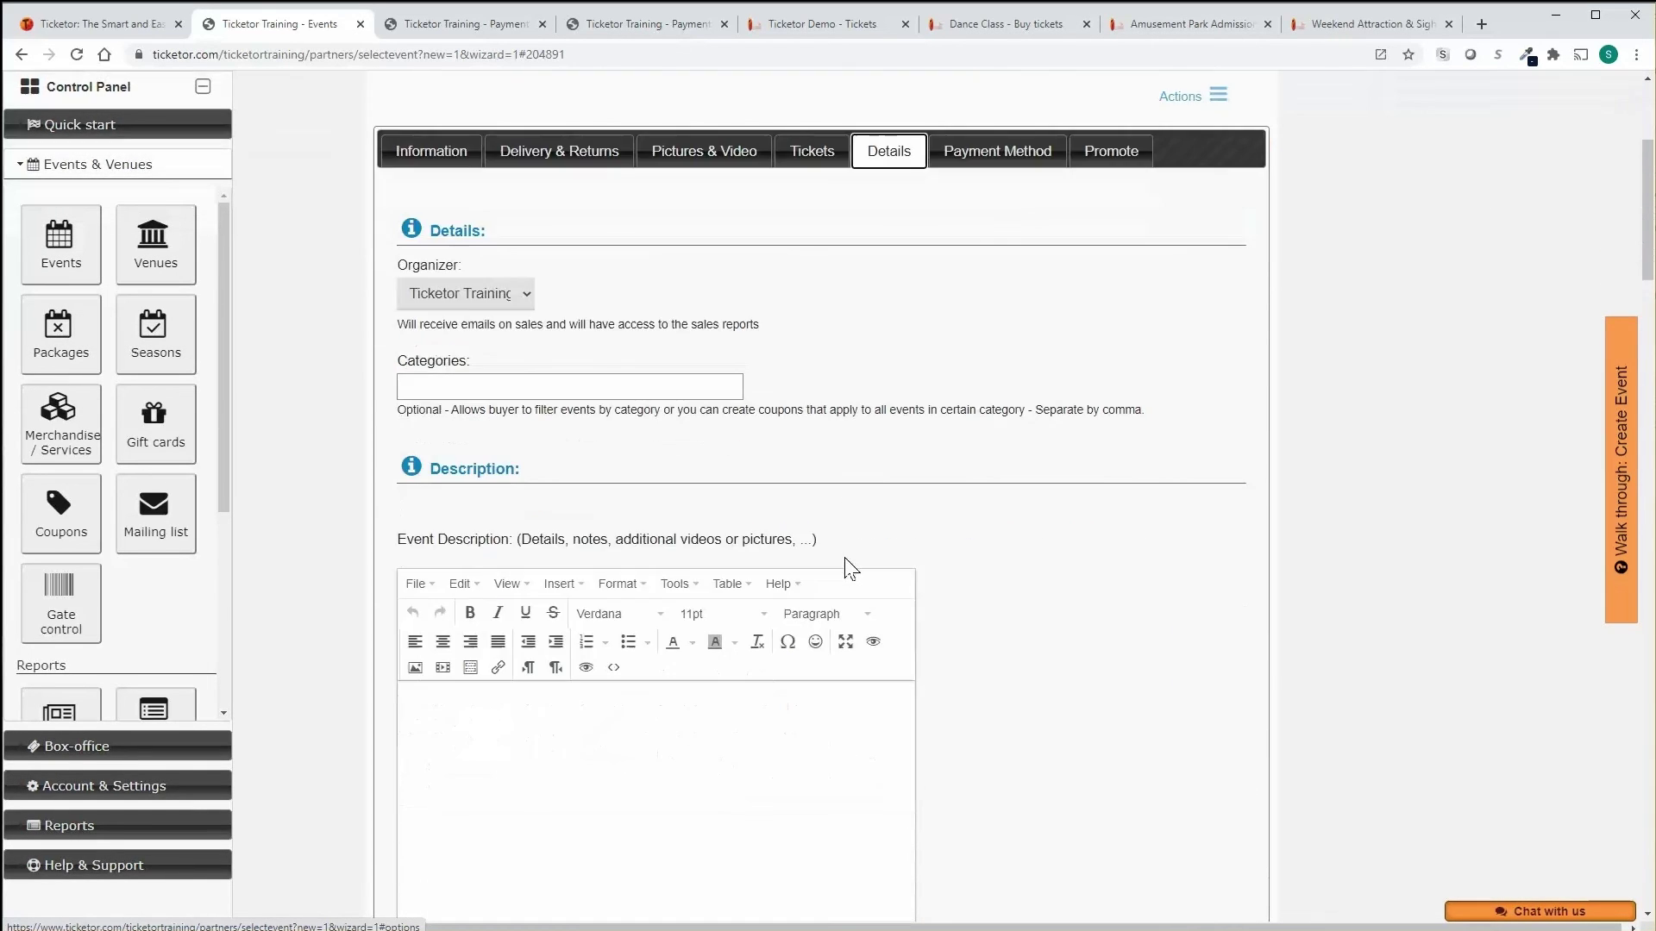
scroll(851, 569, down, 7)
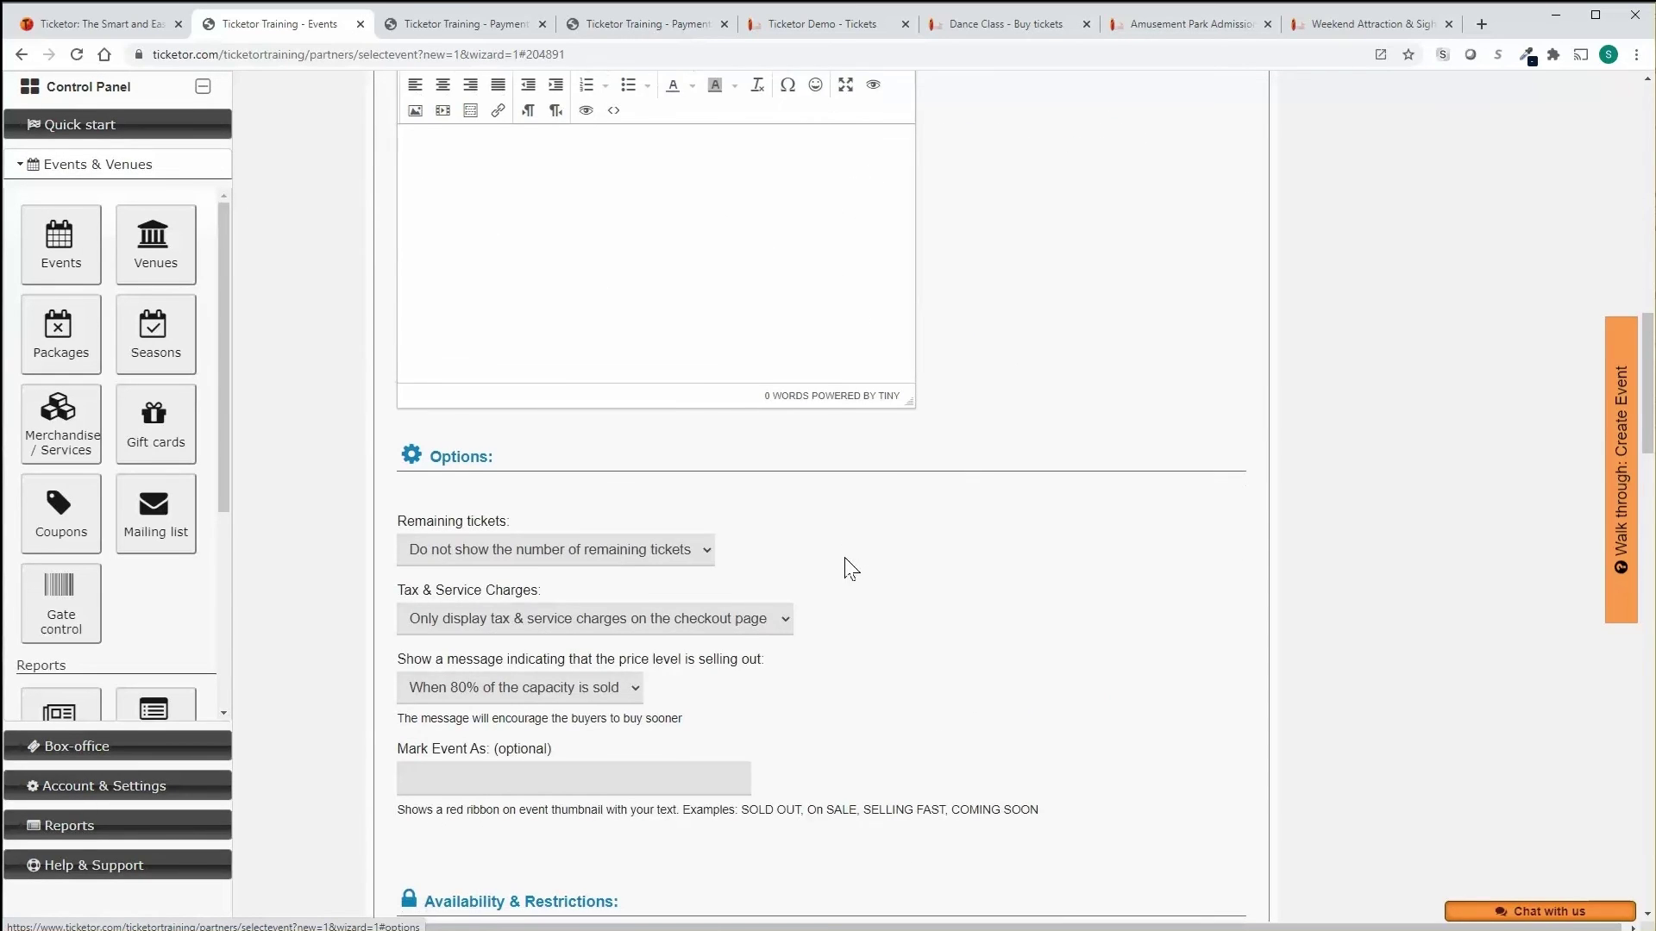
Step: Finish reviewing the Details options and return to the Information tab showing title, USD and General Admission
scroll(851, 568, down, 5)
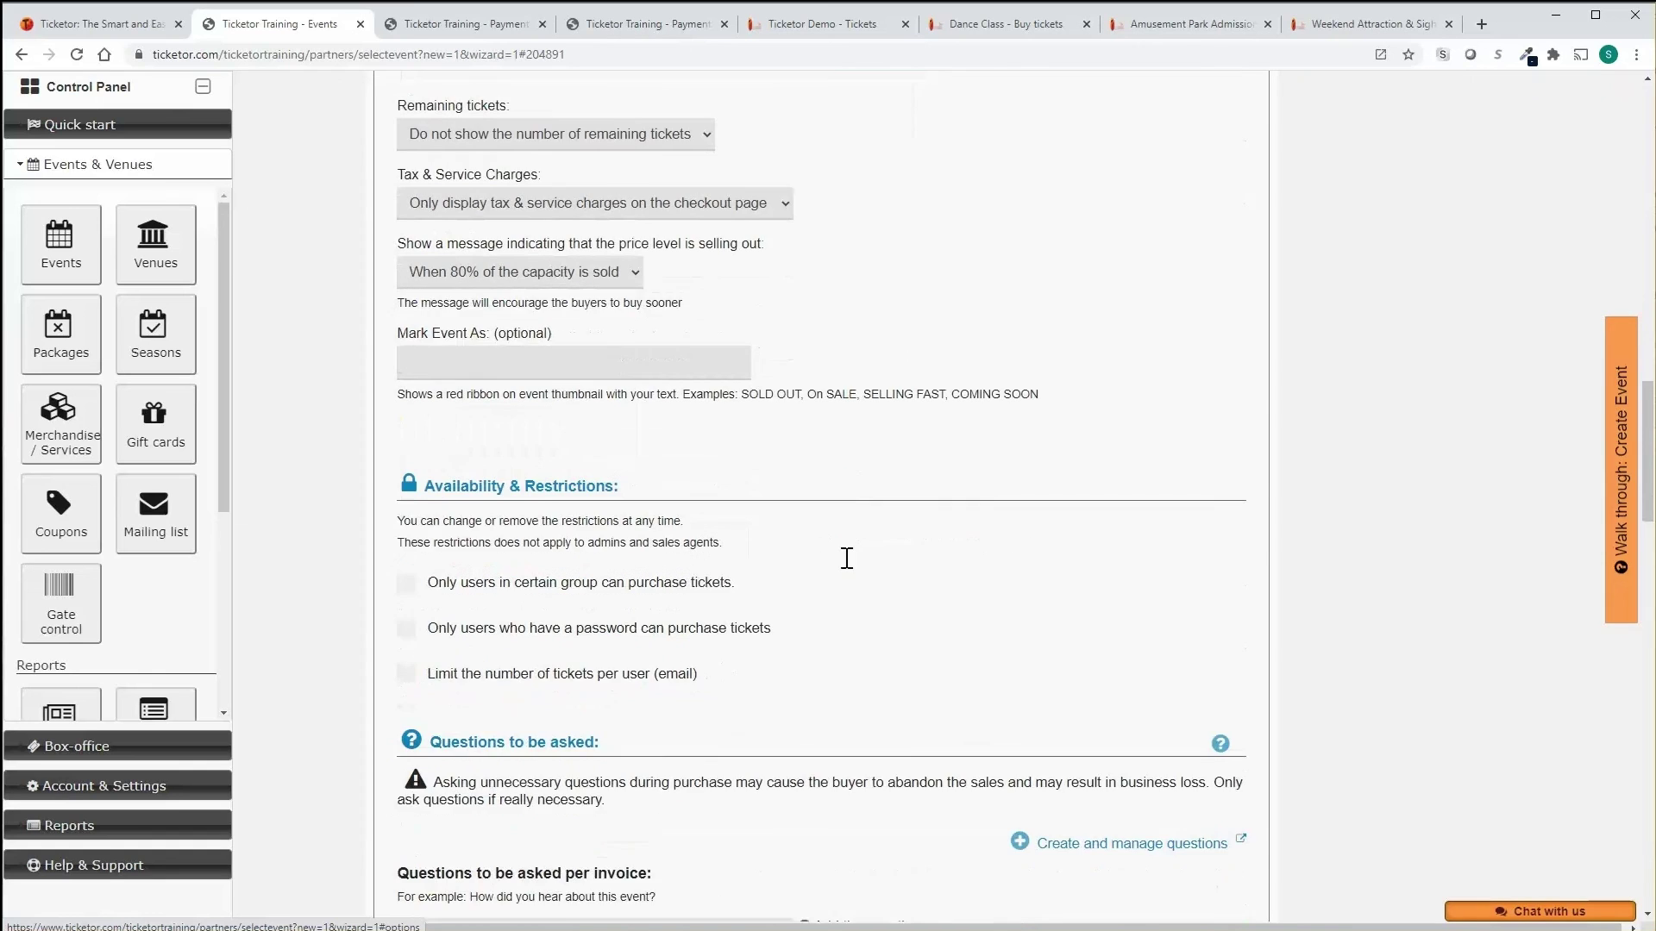
scroll(847, 559, down, 6)
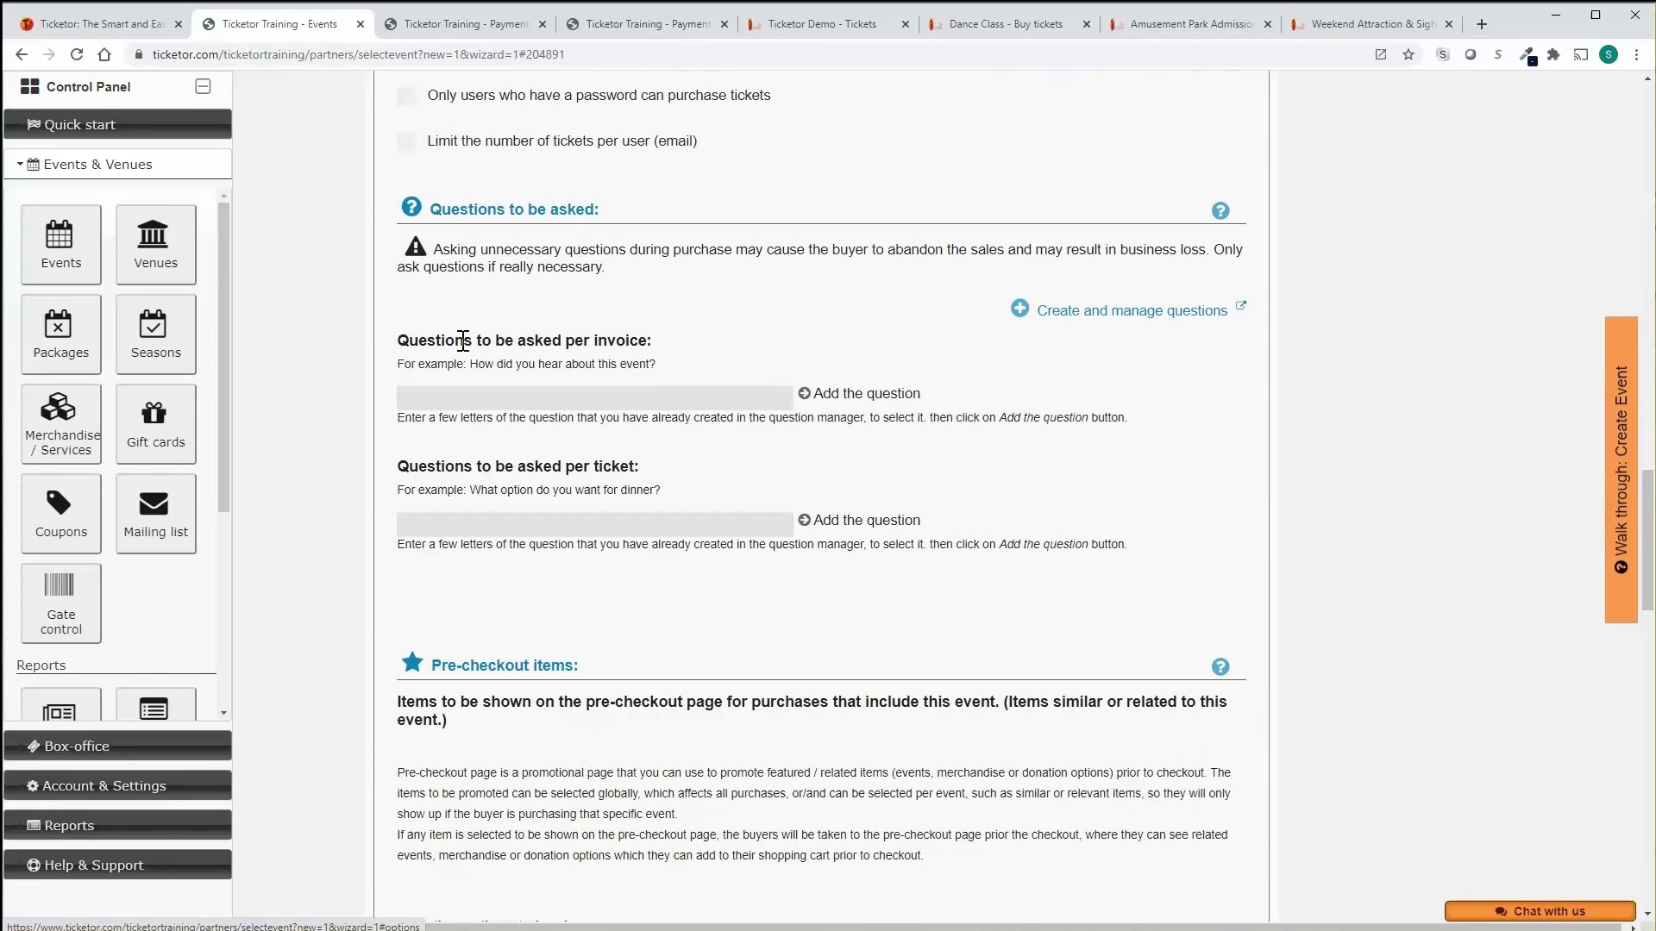
scroll(632, 326, down, 3)
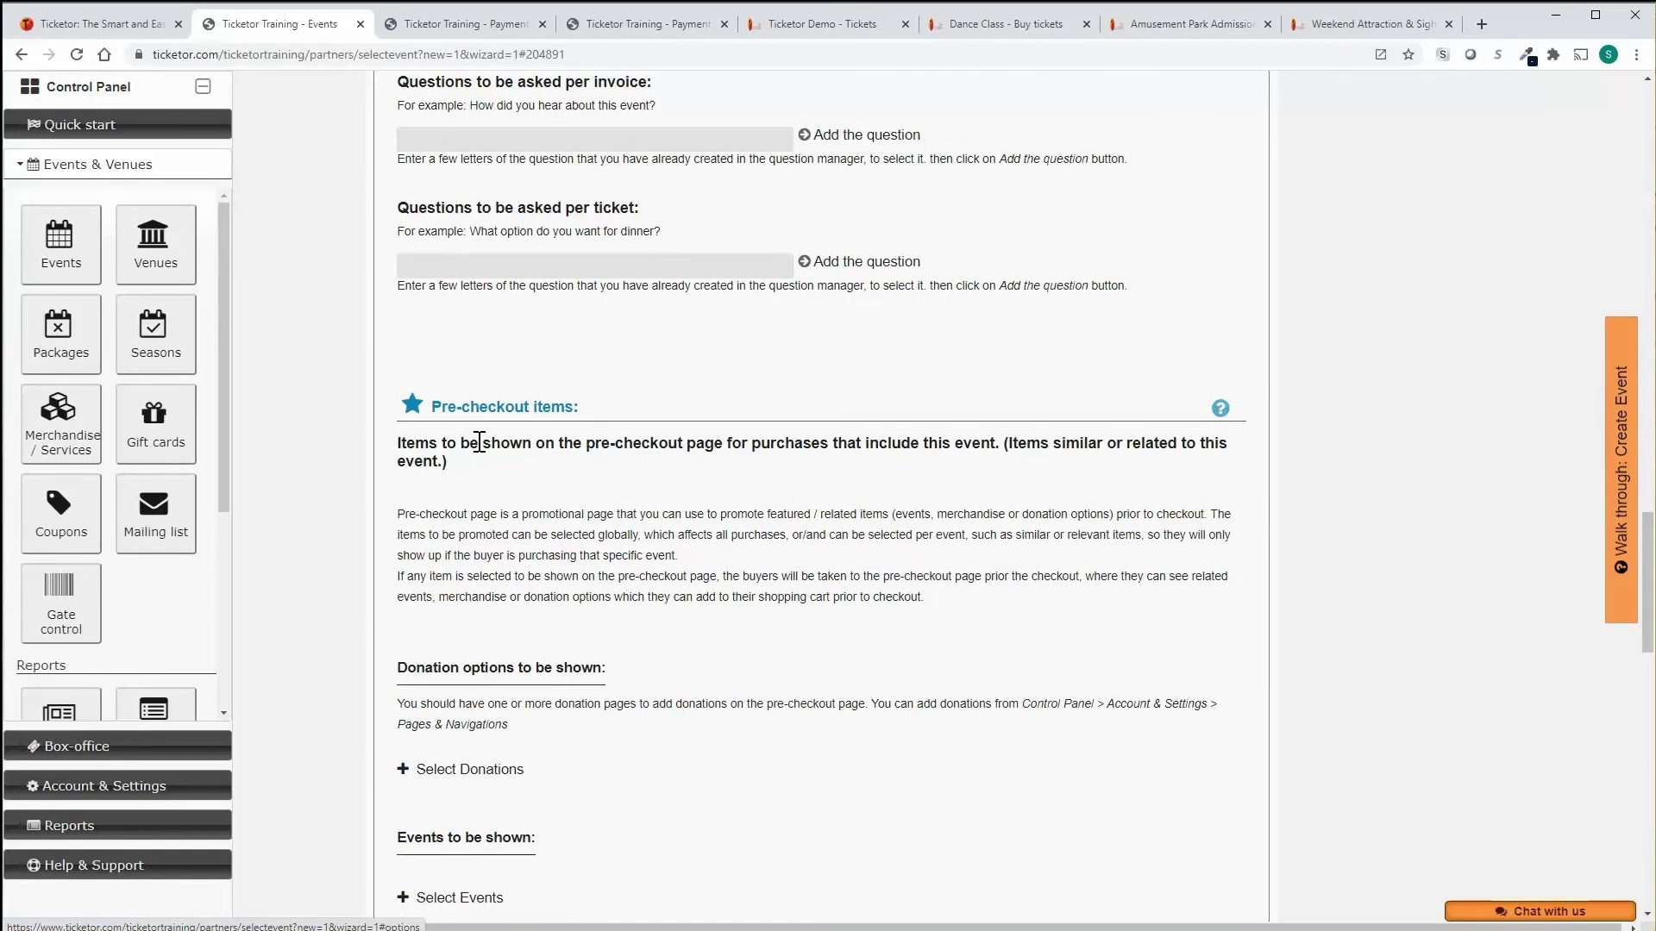
scroll(586, 526, down, 1)
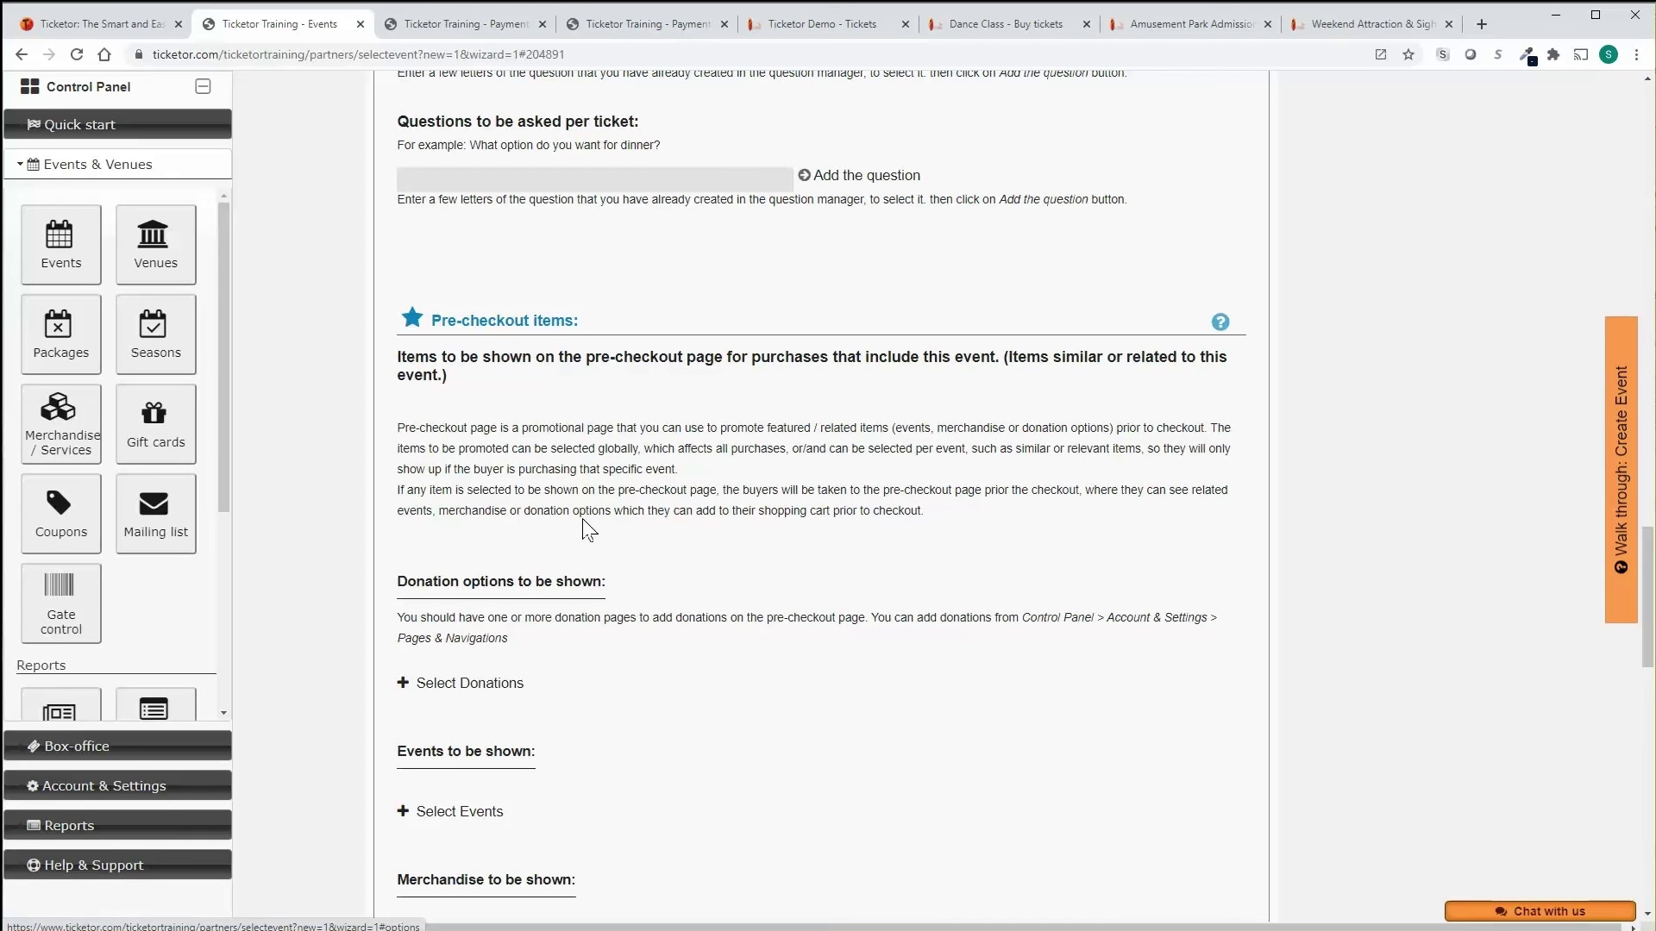
scroll(587, 528, up, 20)
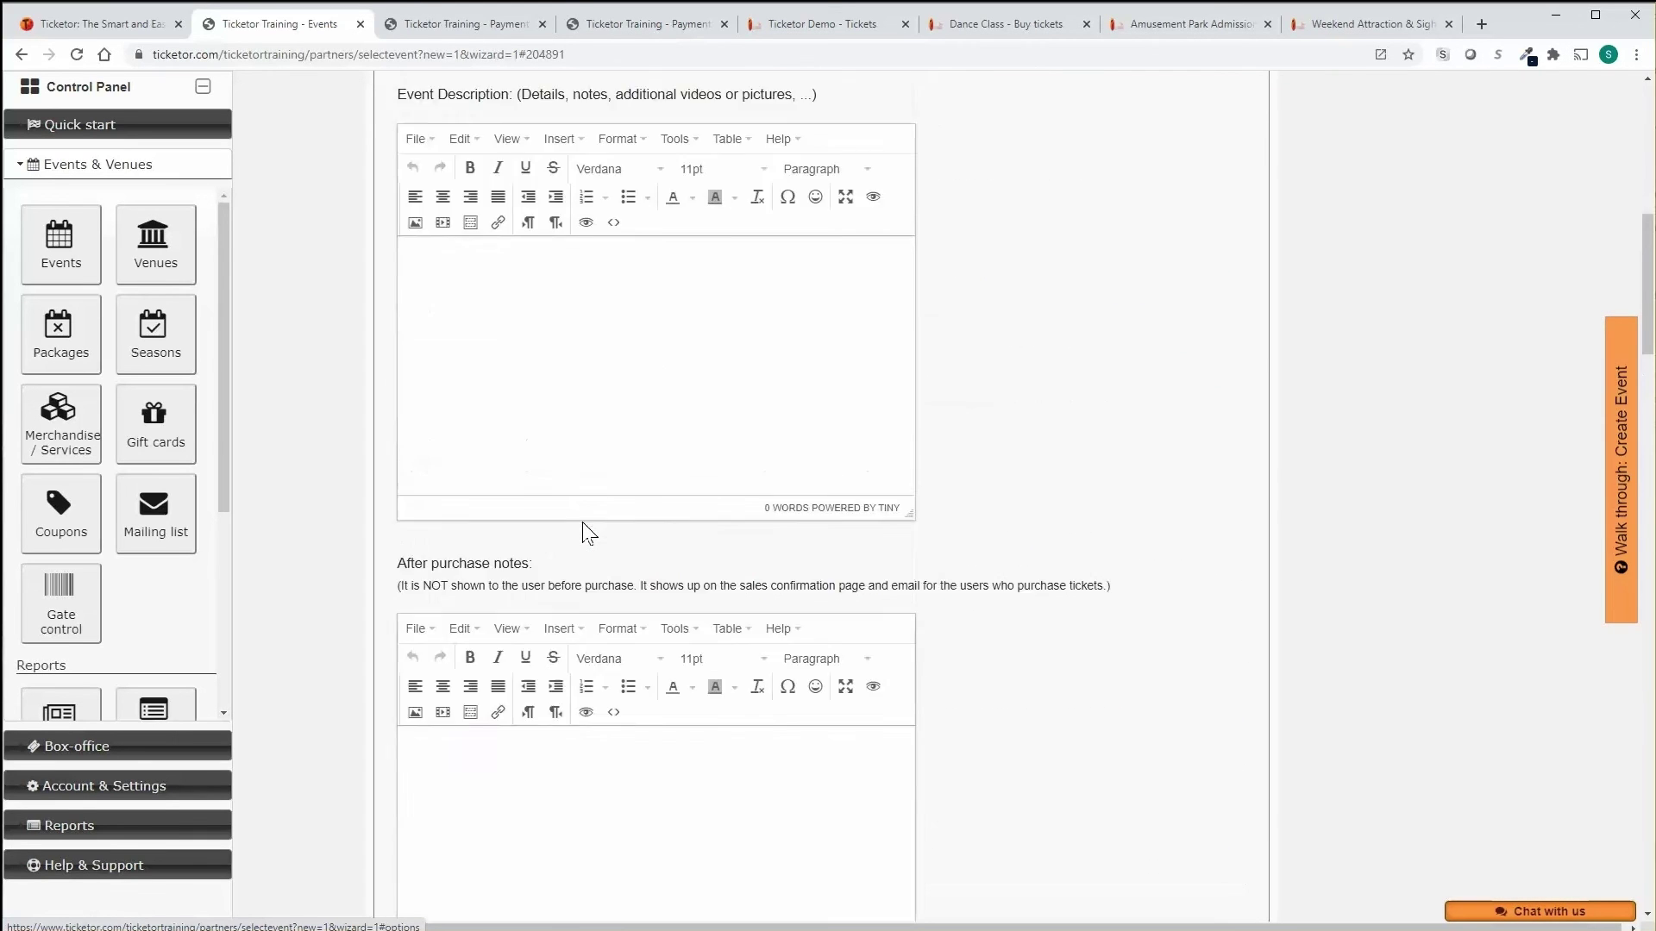
scroll(587, 528, up, 5)
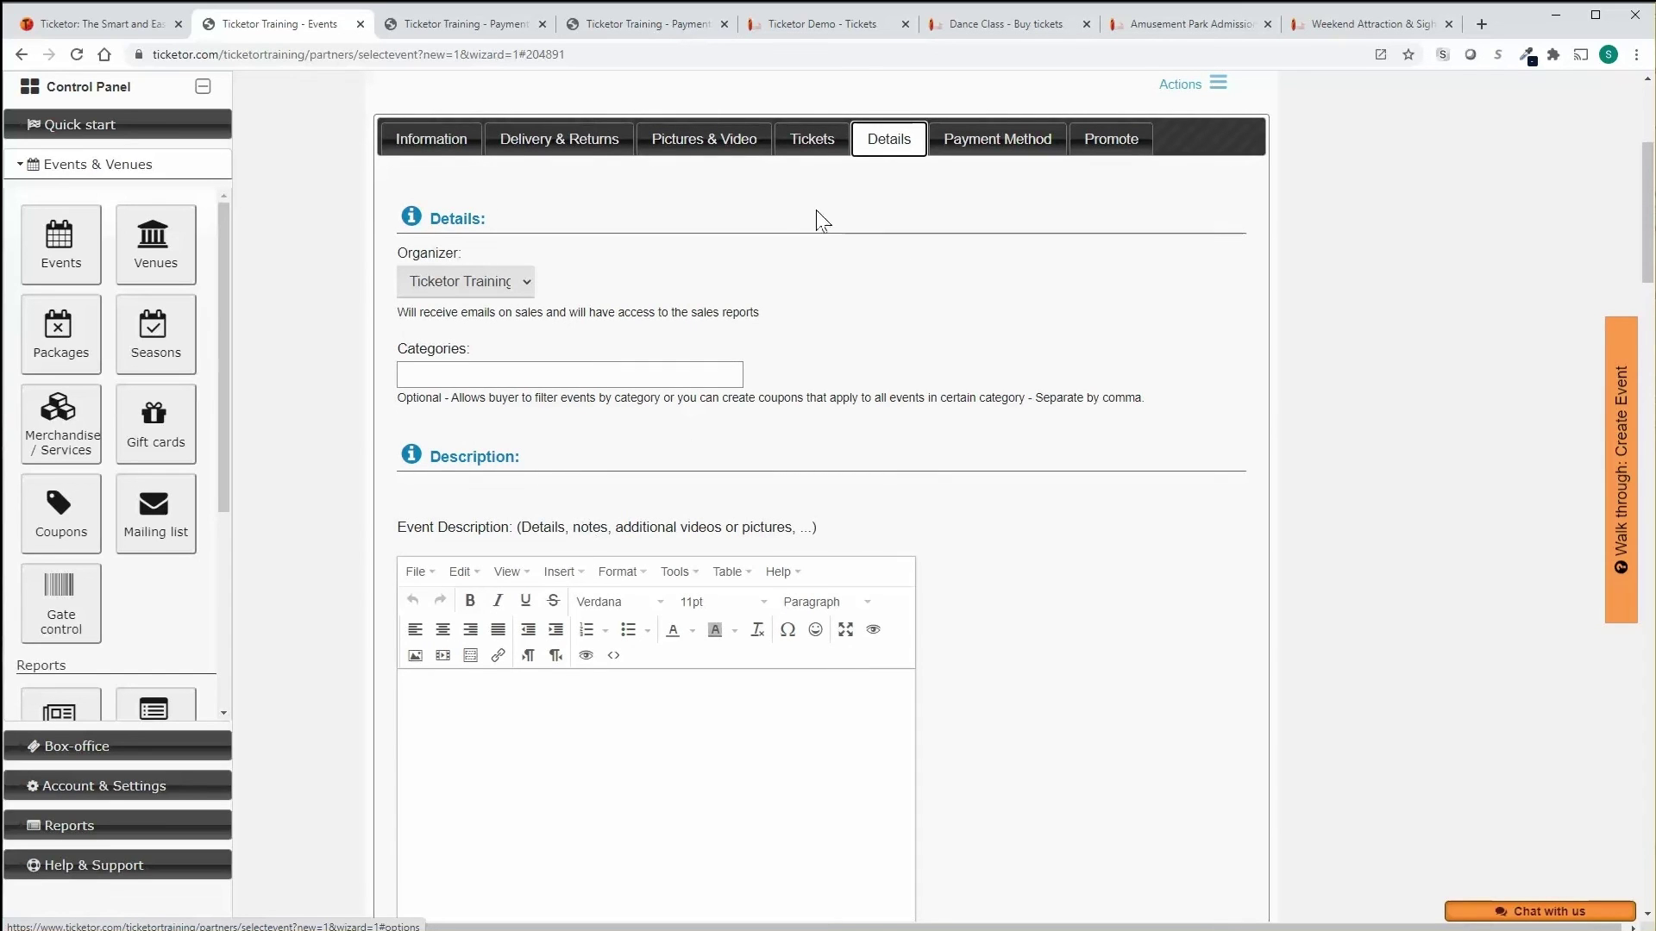
click(438, 147)
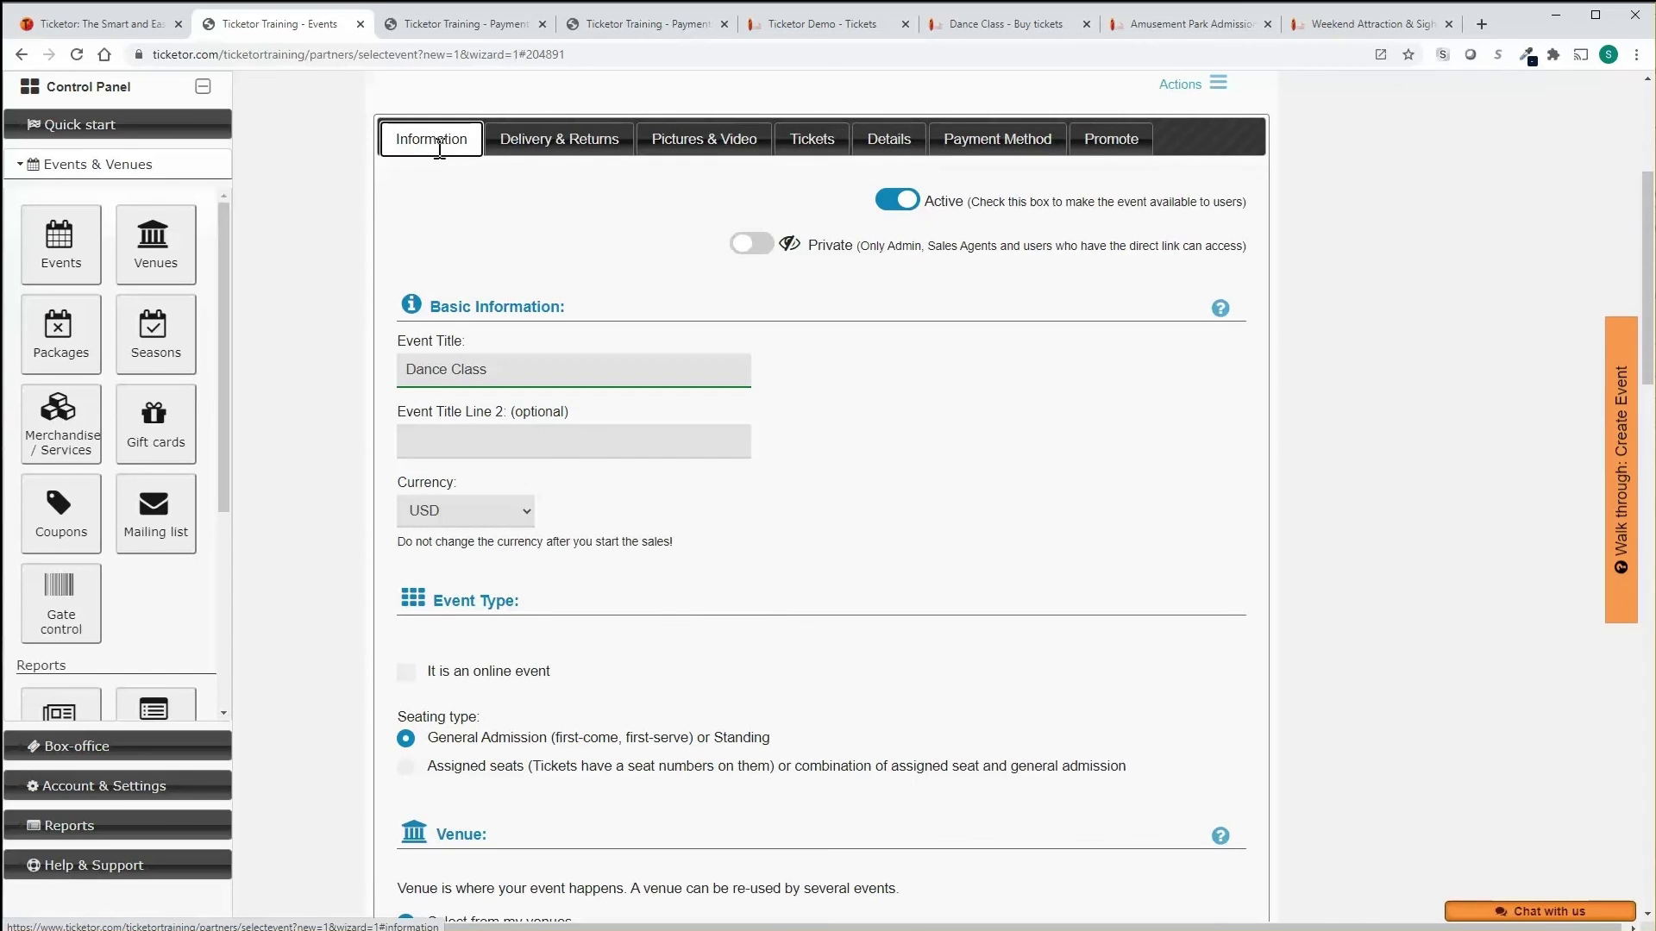